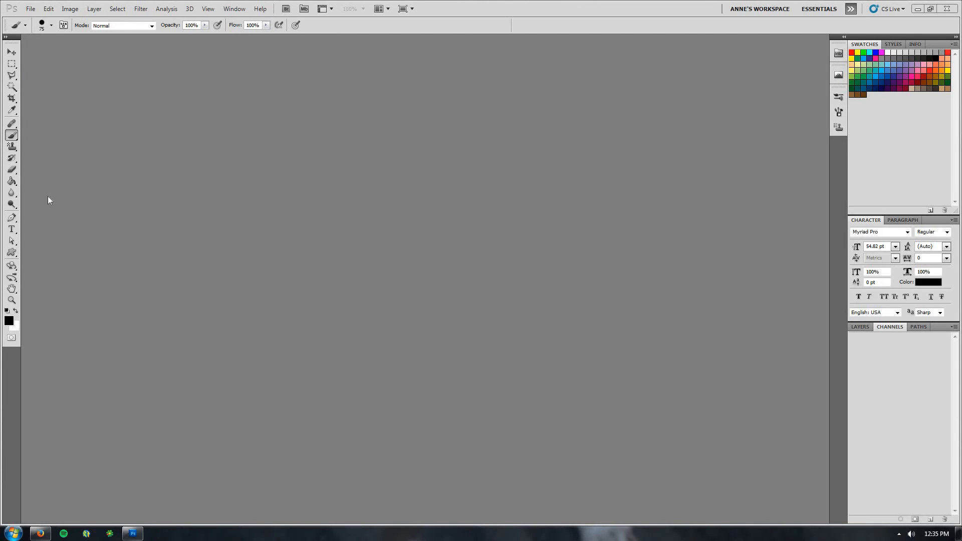
Start a new document and name it Workspace
{"action": "left_click", "coordinate": [5, 37]}
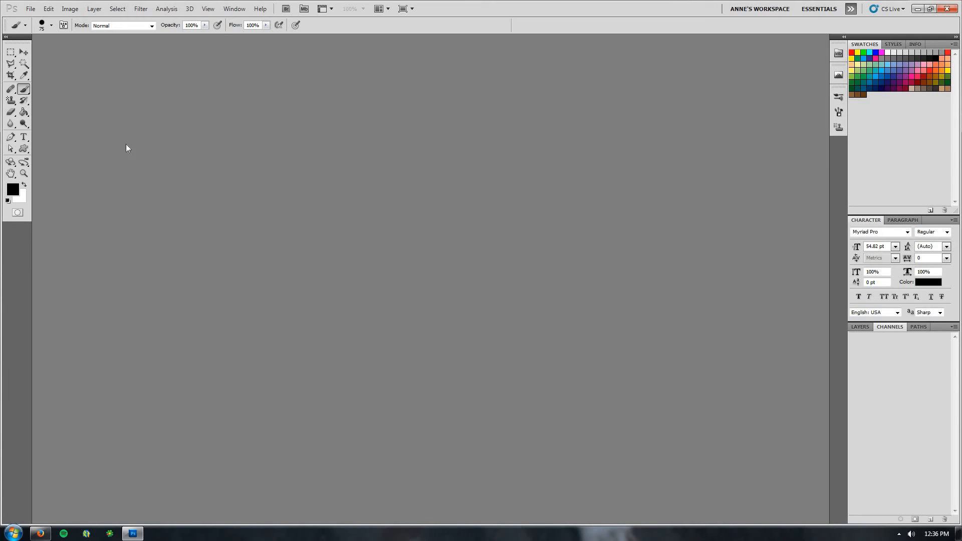
{"action": "left_click", "coordinate": [31, 10]}
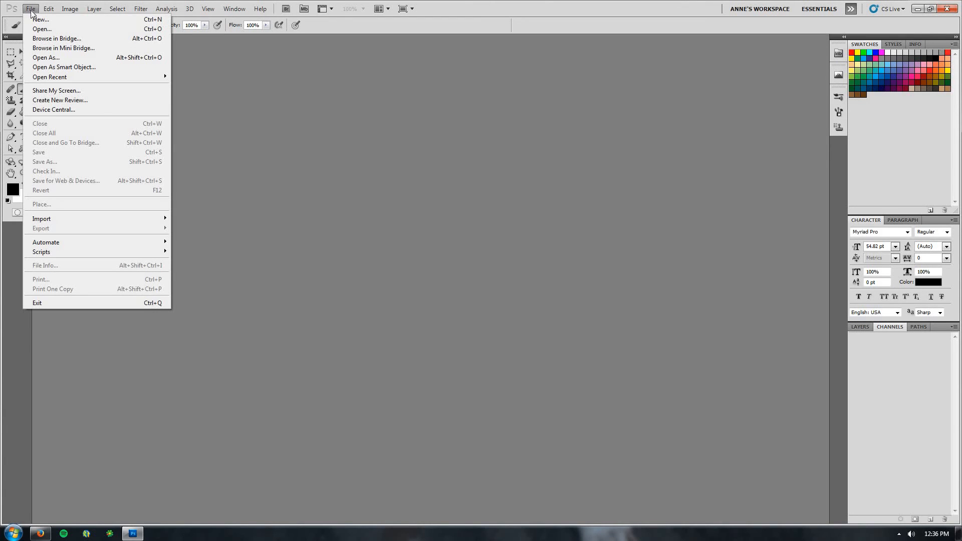
{"action": "left_click", "coordinate": [40, 20]}
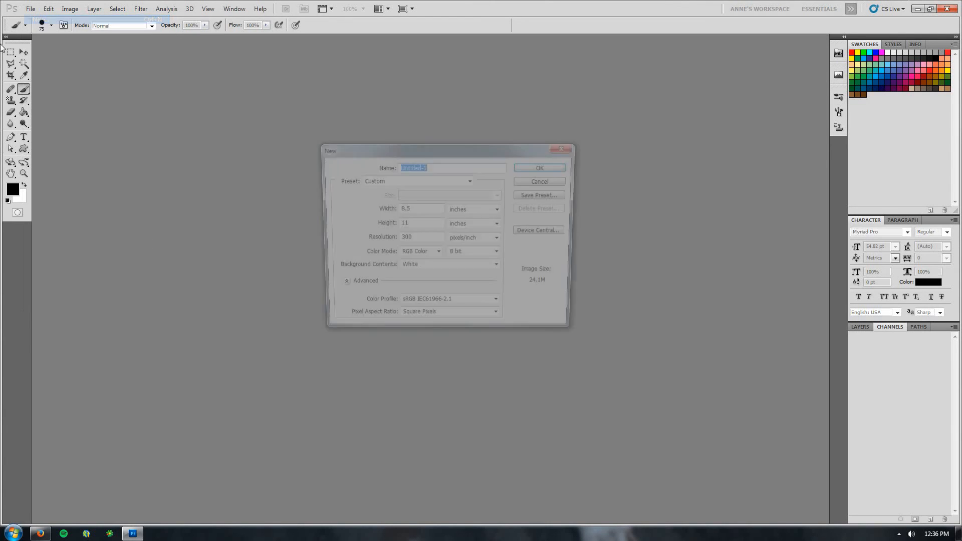
{"action": "mouse_move", "coordinate": [401, 149]}
{"action": "left_mouse_down"}
{"action": "mouse_move", "coordinate": [411, 139]}
{"action": "mouse_move", "coordinate": [395, 143]}
{"action": "left_mouse_up"}
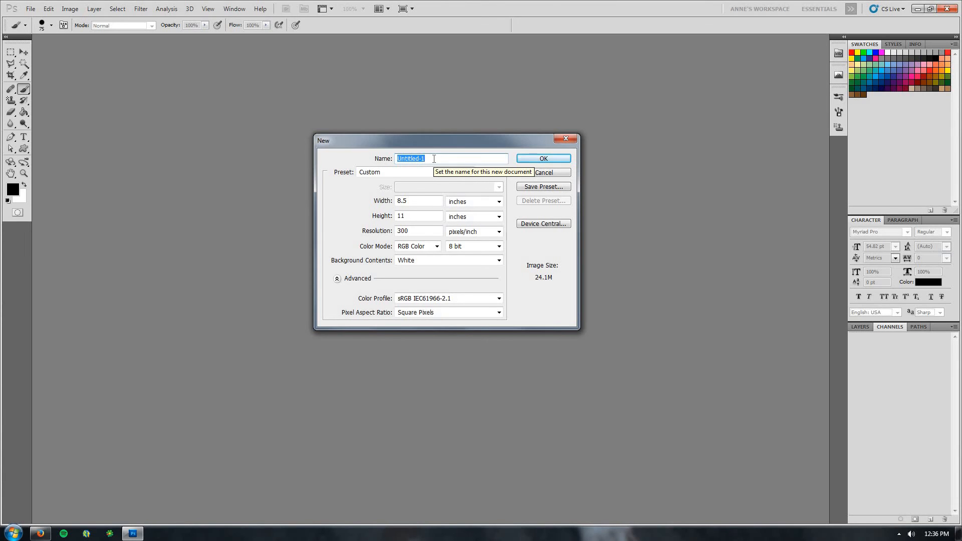
{"action": "type", "text": "Wo"}
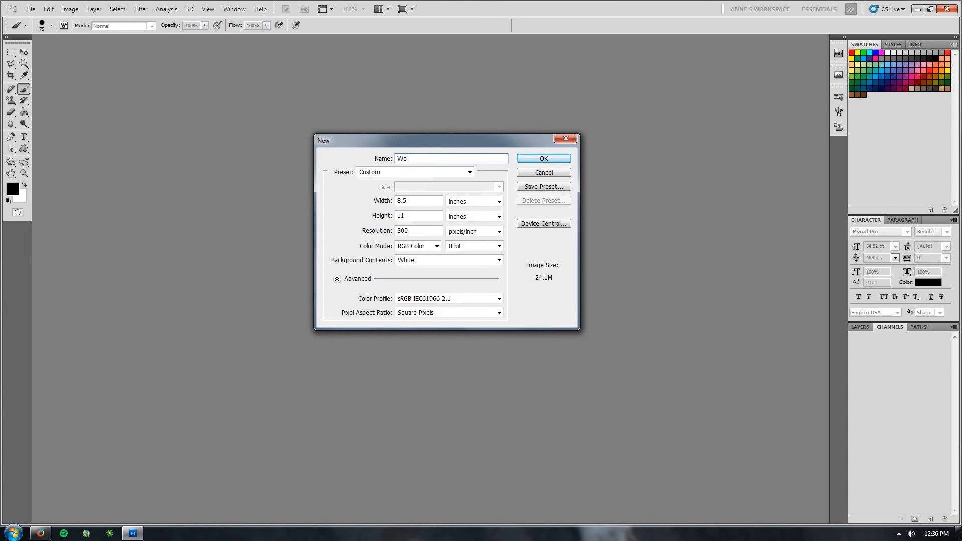
{"action": "type", "text": "rkspace"}
Create the document with the U.S. Paper preset, Letter size, RGB Color mode and a White background
{"action": "left_click", "coordinate": [391, 173]}
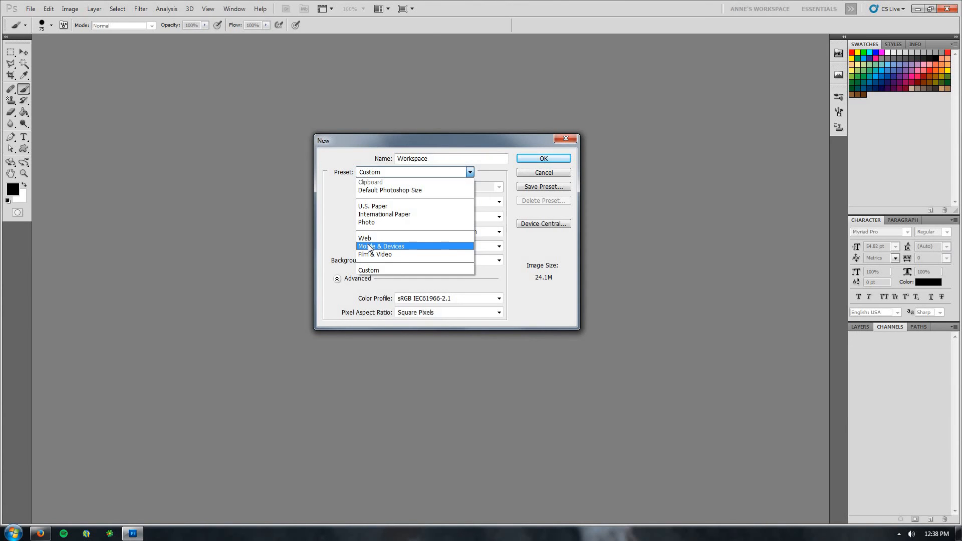
{"action": "left_click", "coordinate": [376, 207]}
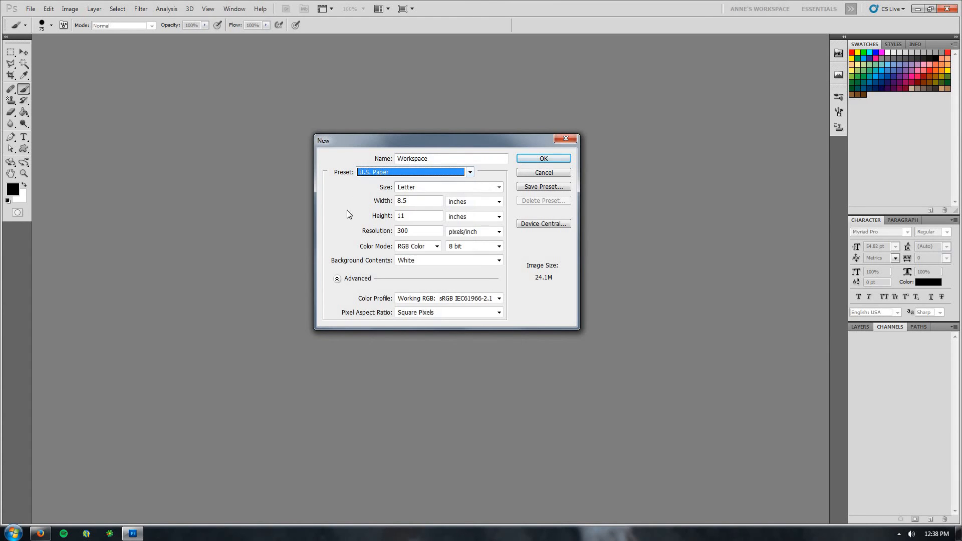
{"action": "left_click", "coordinate": [422, 188]}
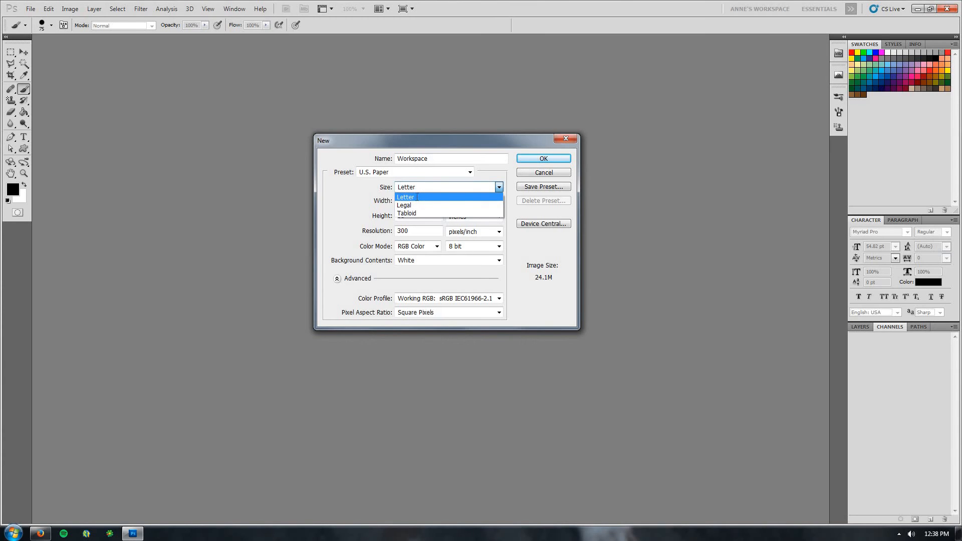
{"action": "left_click", "coordinate": [416, 196]}
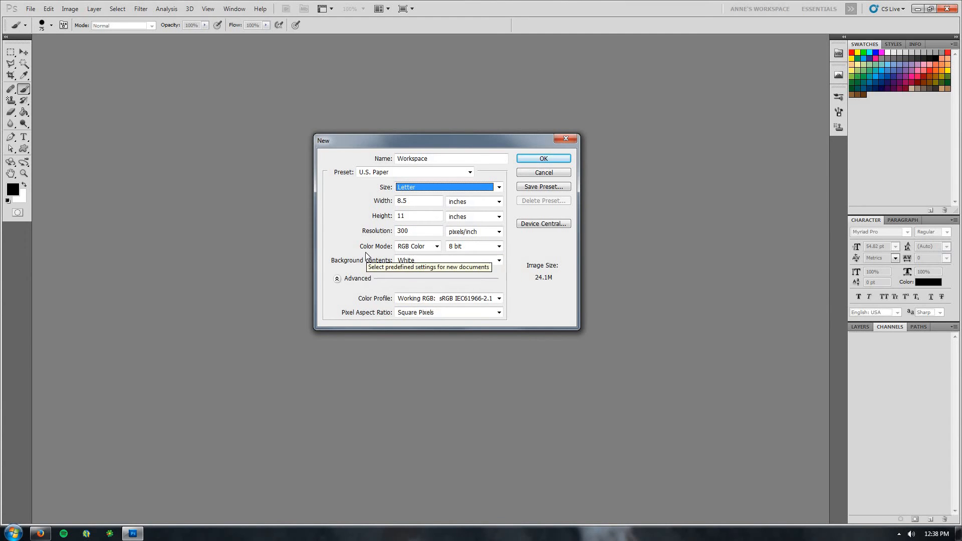
{"action": "left_click", "coordinate": [436, 247]}
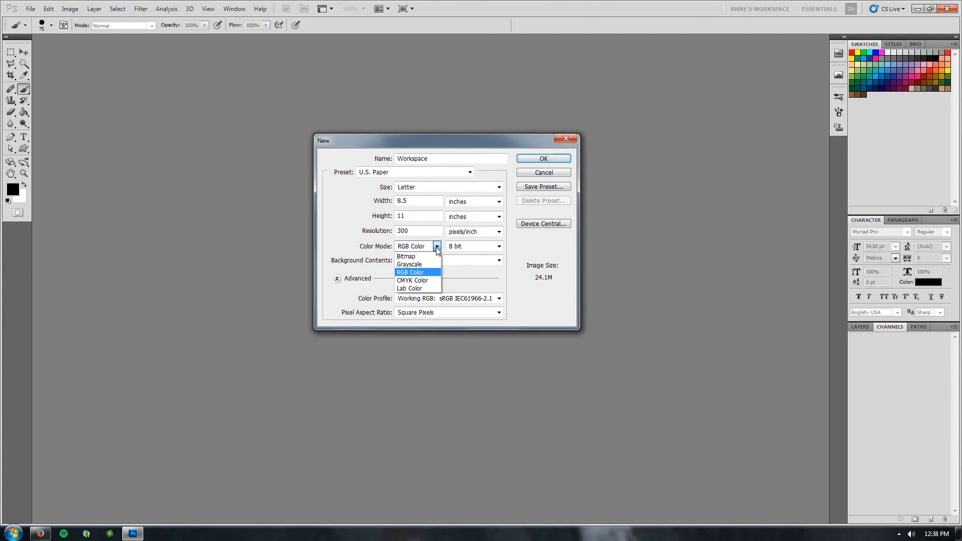
{"action": "left_click", "coordinate": [412, 273]}
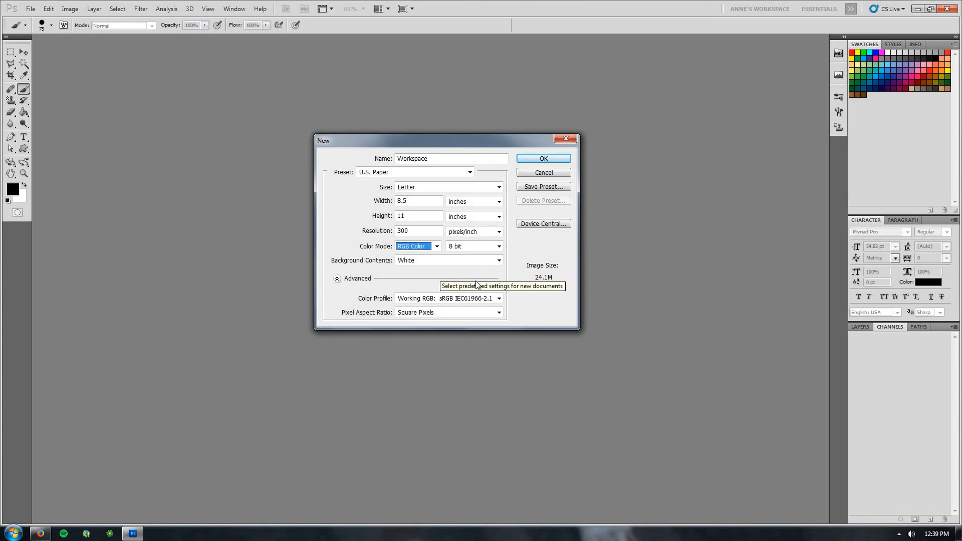
{"action": "left_click", "coordinate": [500, 262]}
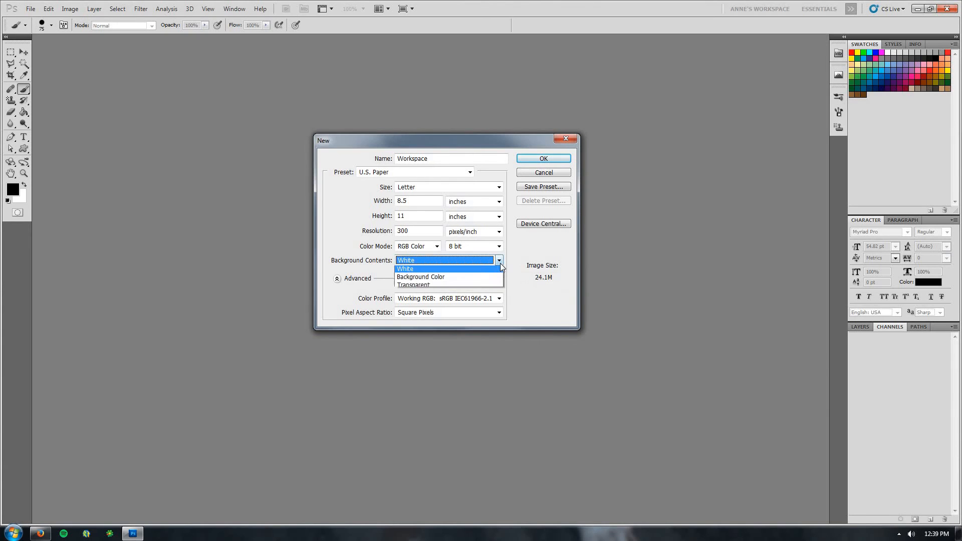
{"action": "left_click", "coordinate": [421, 272]}
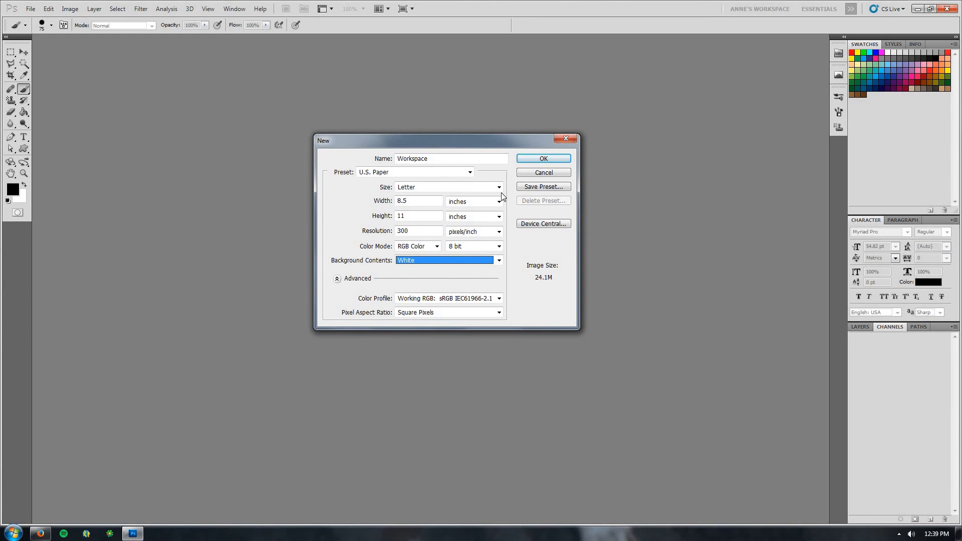
{"action": "left_click", "coordinate": [534, 159]}
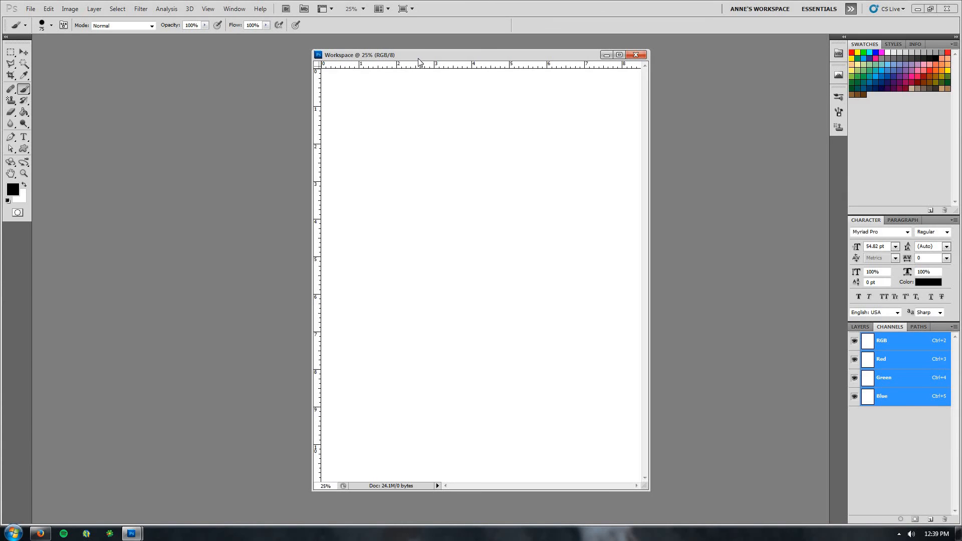
{"action": "left_click_drag", "start_coordinate": [418, 59], "coordinate": [402, 41]}
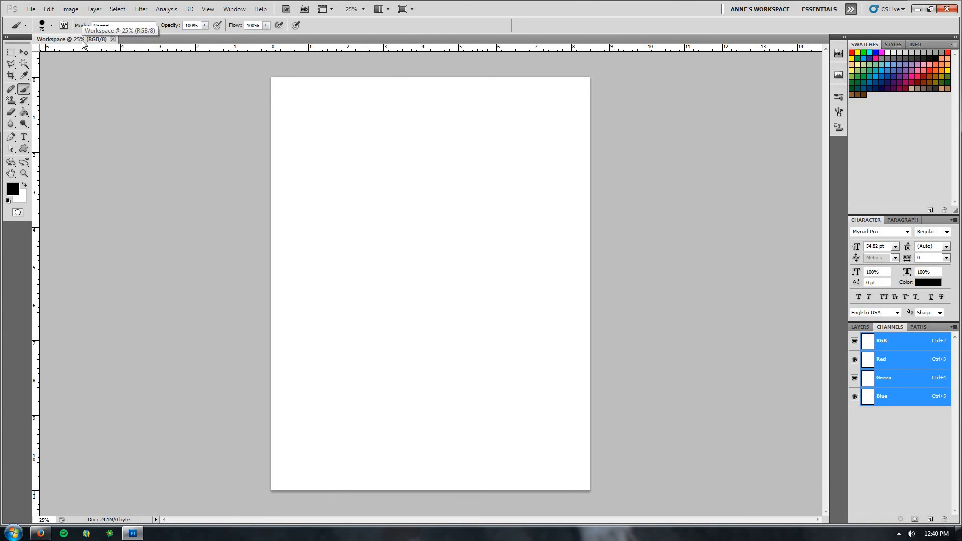
{"action": "left_click_drag", "start_coordinate": [83, 41], "coordinate": [87, 54]}
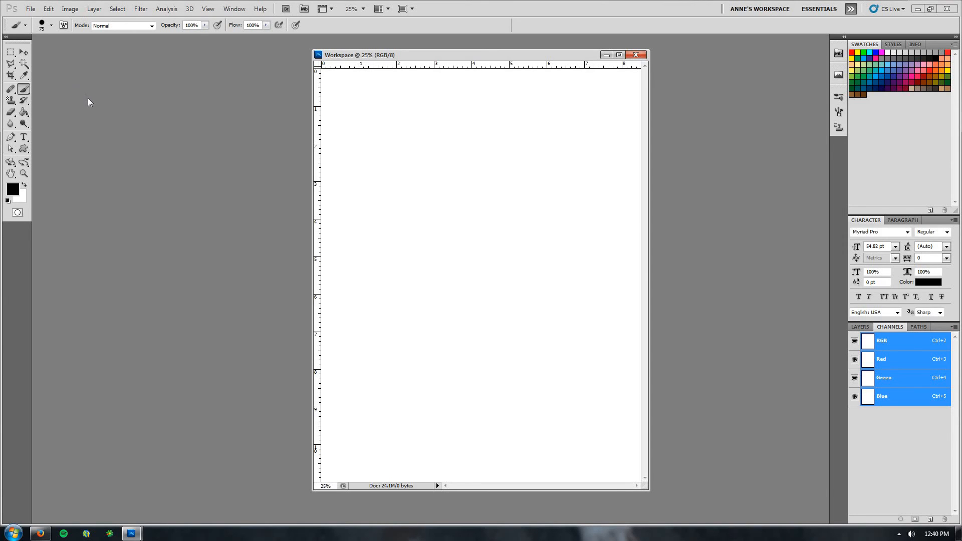
Open the Interface preferences and close them with OK
{"action": "left_click", "coordinate": [49, 9]}
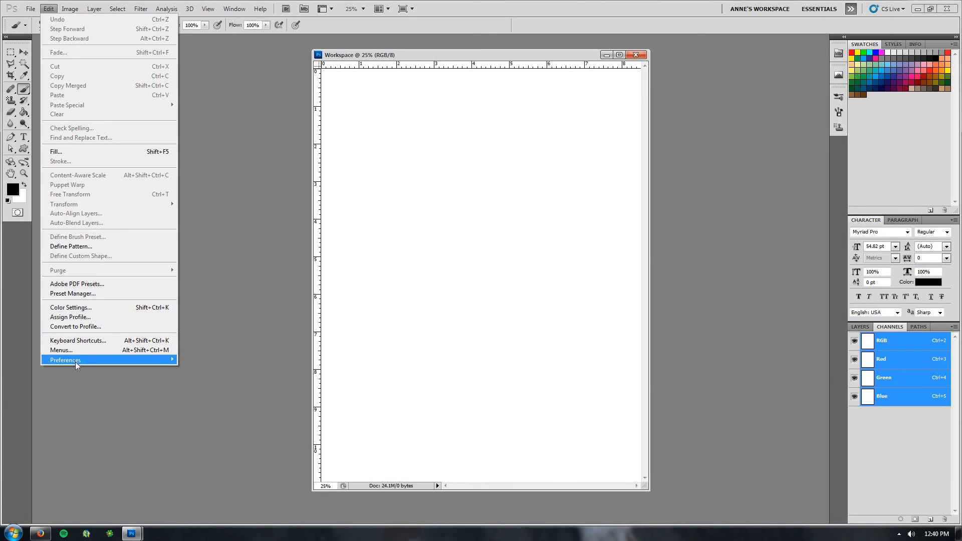
{"action": "mouse_move", "coordinate": [78, 363]}
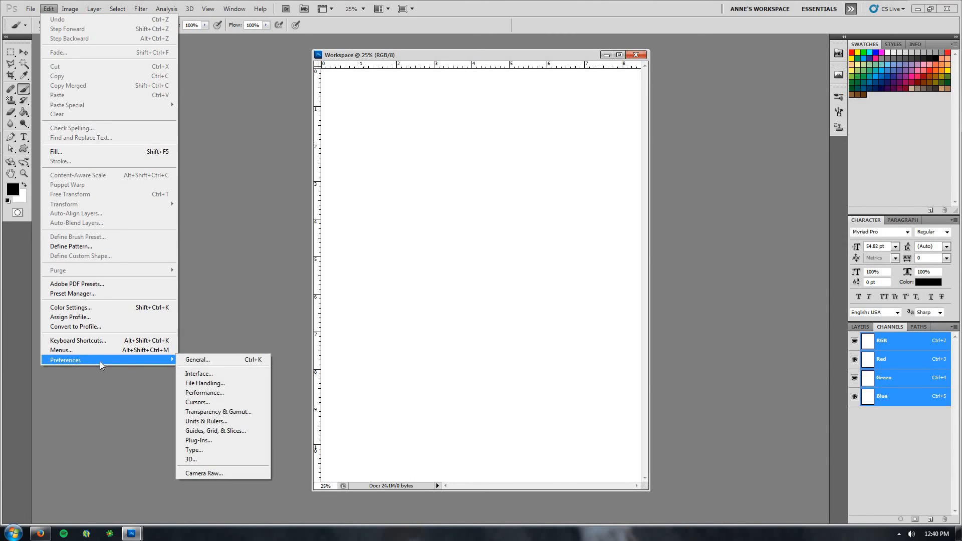
{"action": "left_click", "coordinate": [227, 377]}
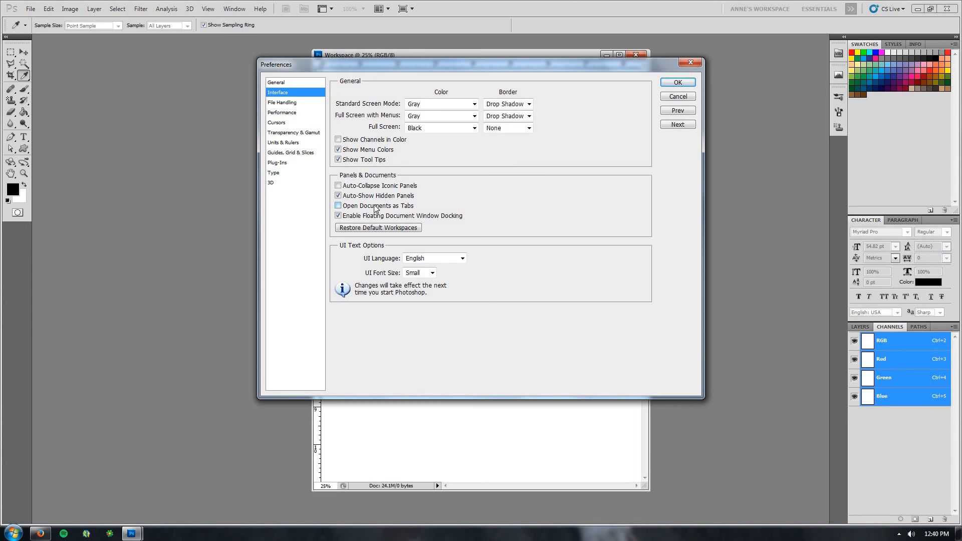
{"action": "left_click", "coordinate": [678, 83]}
{"action": "key", "text": "b"}
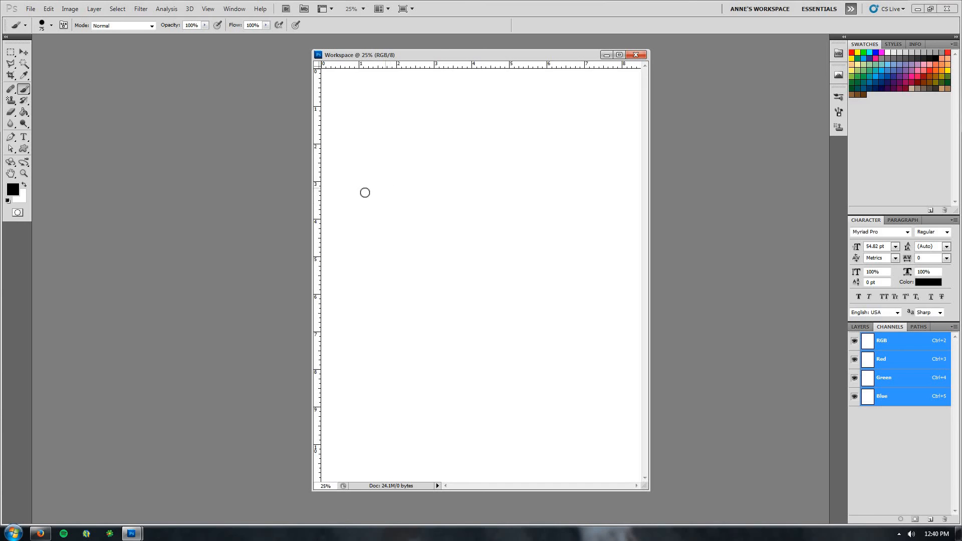
{"action": "left_click_drag", "start_coordinate": [424, 56], "coordinate": [312, 66]}
{"action": "key", "text": "Escape"}
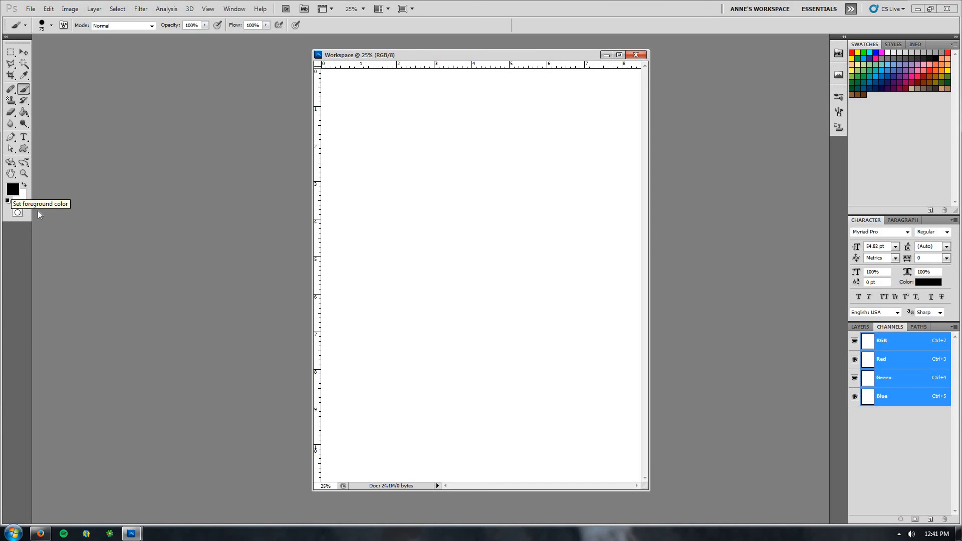
Swap the foreground and background colours, then restore the default black and white
{"action": "left_click", "coordinate": [25, 187]}
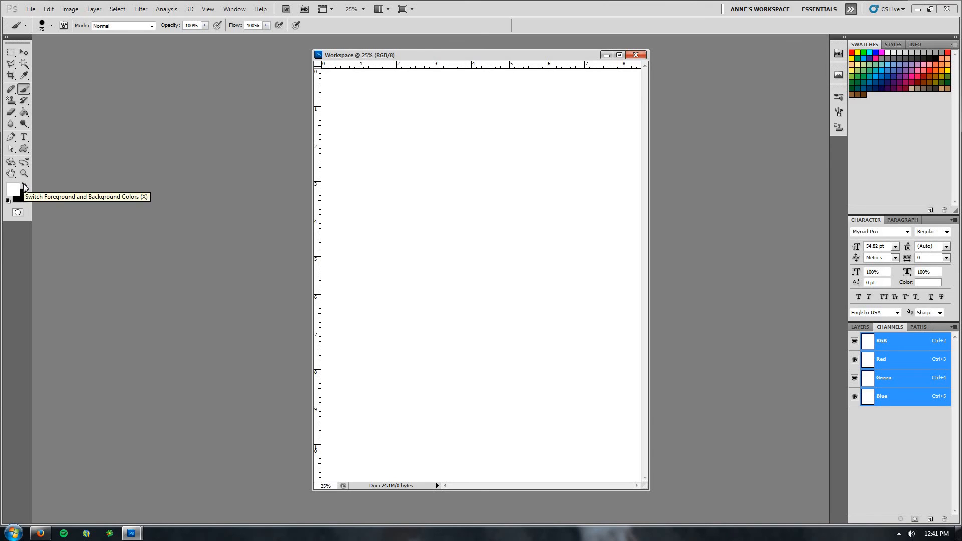
{"action": "left_click", "coordinate": [7, 200]}
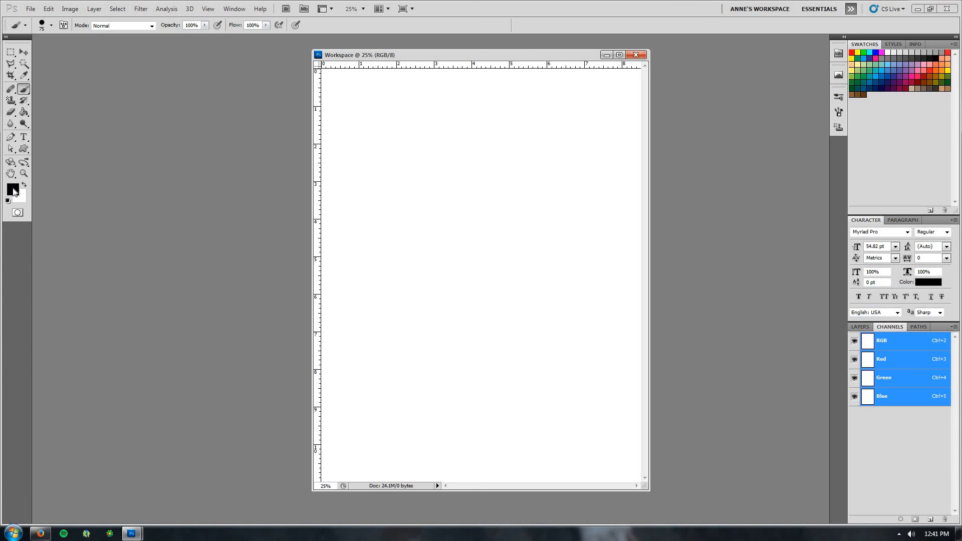
Set the foreground colour to a blue, #27a1ce, in the Color Picker
{"action": "left_click", "coordinate": [13, 190]}
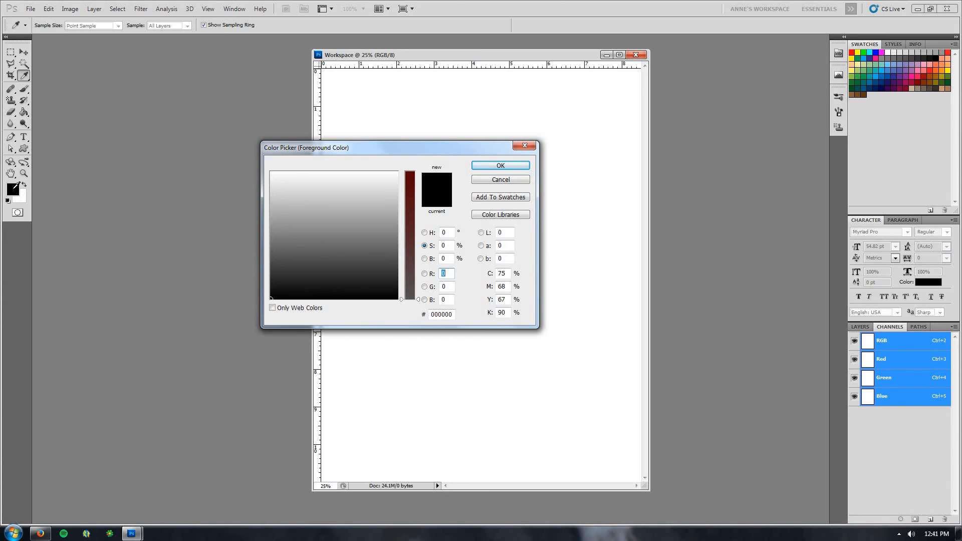
{"action": "left_click_drag", "start_coordinate": [311, 147], "coordinate": [307, 164]}
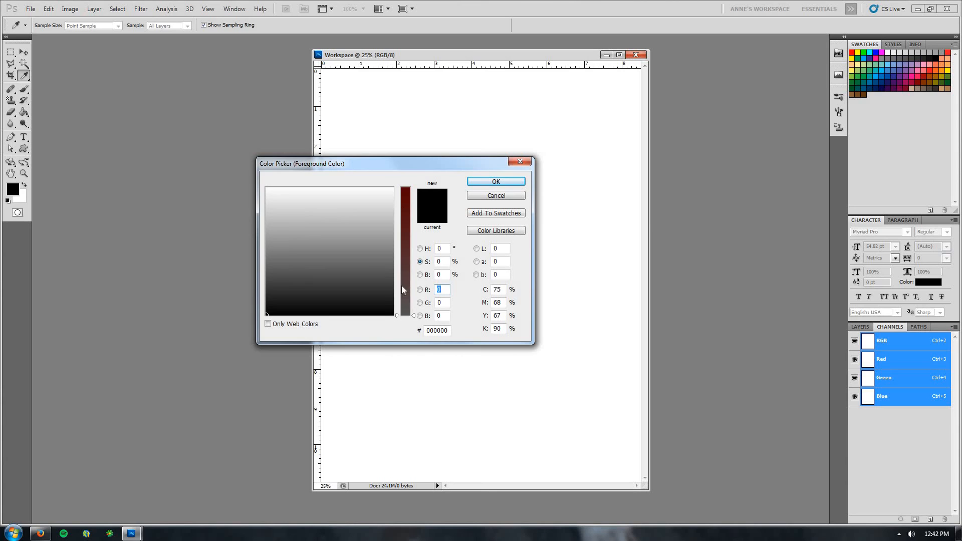
{"action": "left_click", "coordinate": [404, 213]}
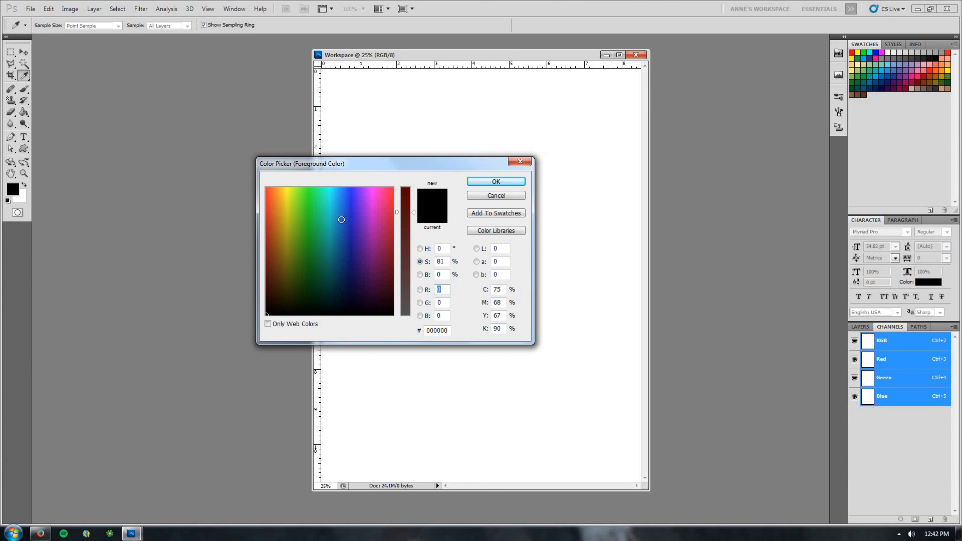
{"action": "left_click", "coordinate": [341, 220]}
{"action": "mouse_move", "coordinate": [341, 220]}
{"action": "left_mouse_down"}
{"action": "mouse_move", "coordinate": [346, 208]}
{"action": "mouse_move", "coordinate": [335, 212]}
{"action": "left_mouse_up"}
{"action": "mouse_move", "coordinate": [413, 212]}
{"action": "left_mouse_down"}
{"action": "mouse_move", "coordinate": [412, 200]}
{"action": "mouse_move", "coordinate": [413, 296]}
{"action": "mouse_move", "coordinate": [413, 215]}
{"action": "left_mouse_up"}
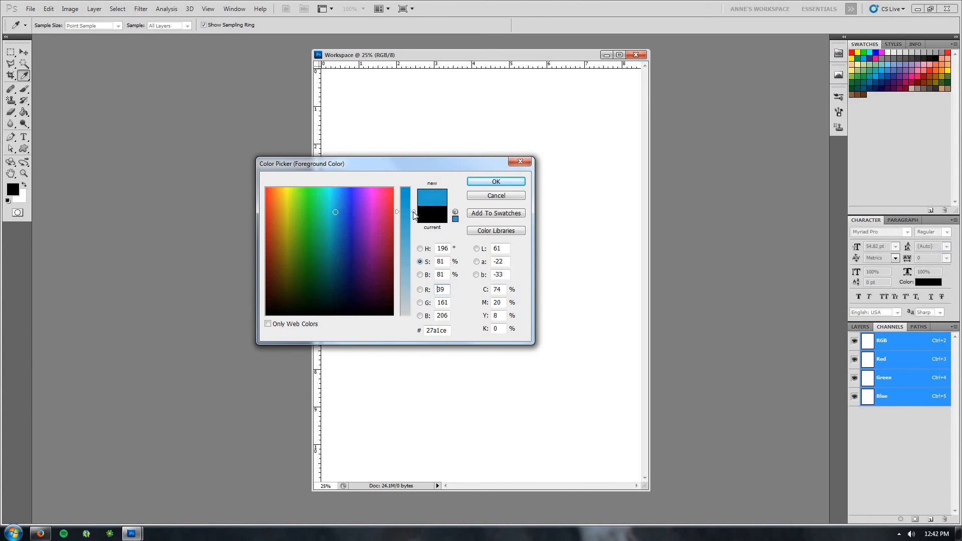
{"action": "left_click", "coordinate": [506, 184]}
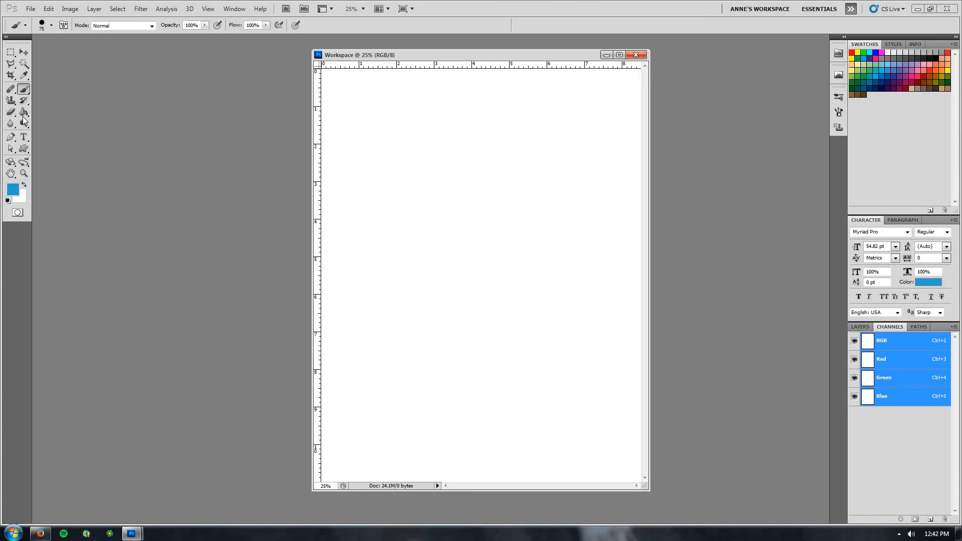
Choose the Brush Tool from its tool group
{"action": "right_click", "coordinate": [24, 90]}
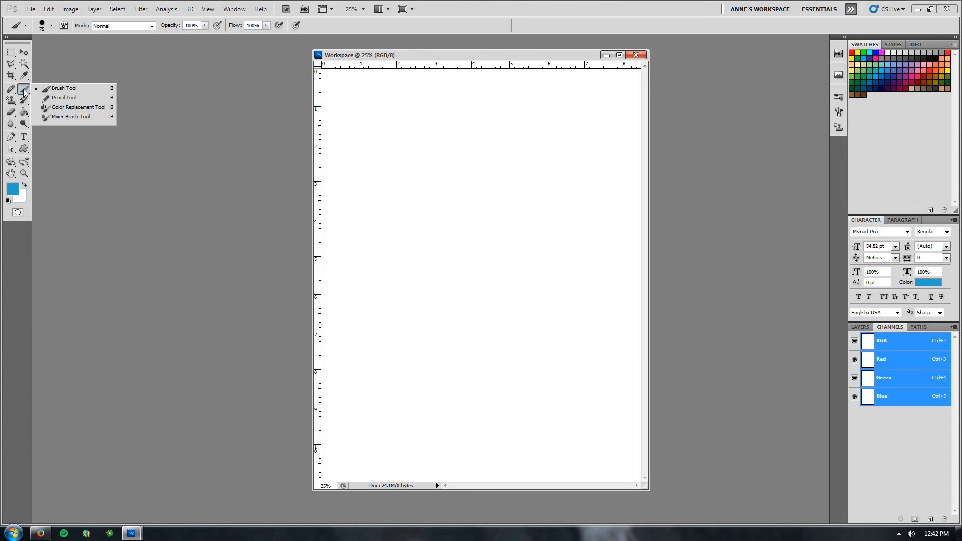
{"action": "right_click", "coordinate": [24, 91]}
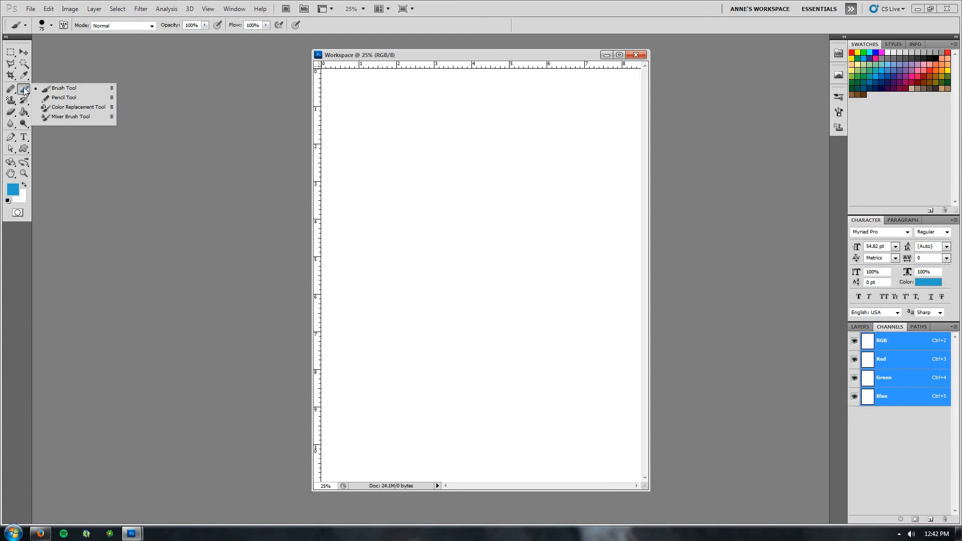
{"action": "left_click", "coordinate": [71, 91]}
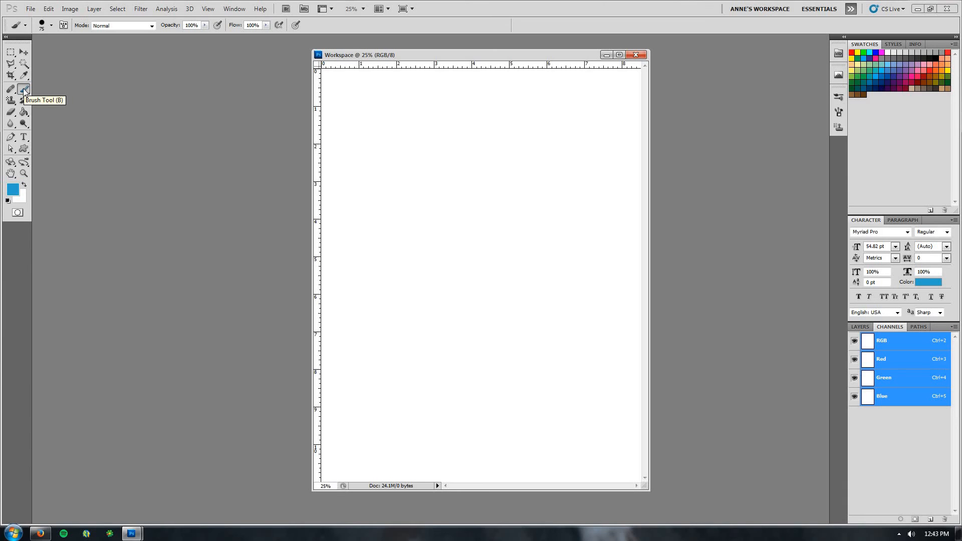
{"action": "left_click_drag", "start_coordinate": [24, 91], "coordinate": [24, 93]}
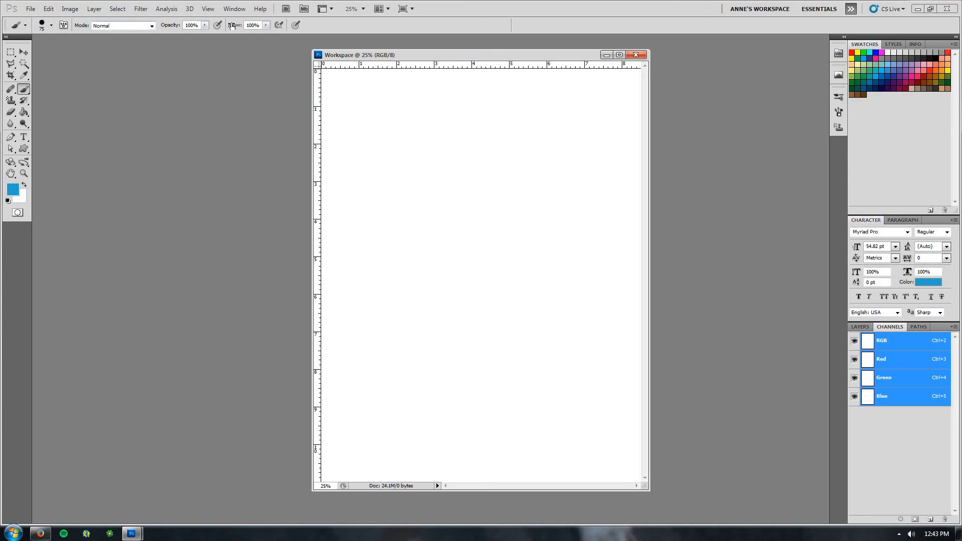
{"action": "left_click", "coordinate": [278, 25]}
Set the brush size to 100 px in the brush preset picker
{"action": "left_click", "coordinate": [52, 26]}
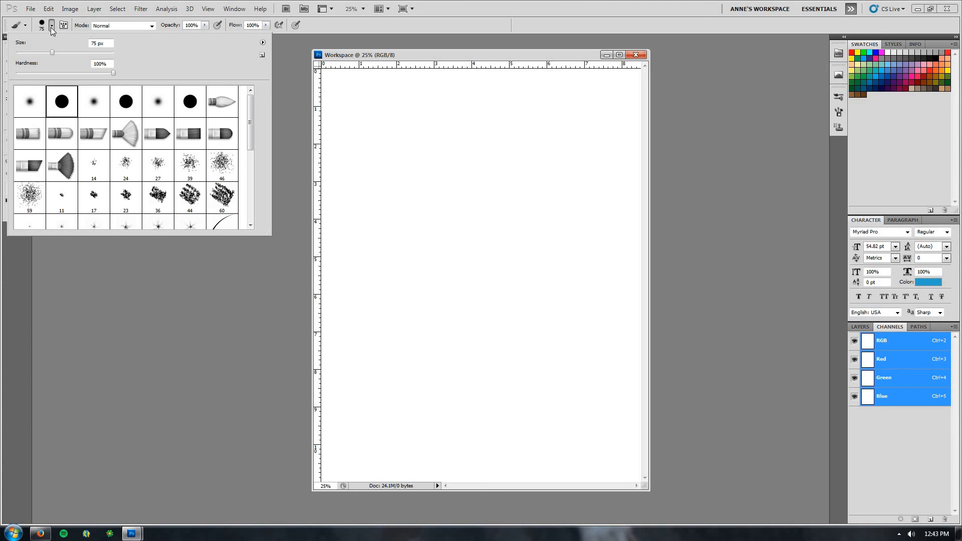
{"action": "left_click_drag", "start_coordinate": [52, 53], "coordinate": [46, 52]}
{"action": "left_click", "coordinate": [96, 44]}
{"action": "left_click_drag", "start_coordinate": [96, 43], "coordinate": [37, 50]}
{"action": "key", "text": "BackSpace"}
{"action": "type", "text": "100"}
{"action": "left_click", "coordinate": [422, 59]}
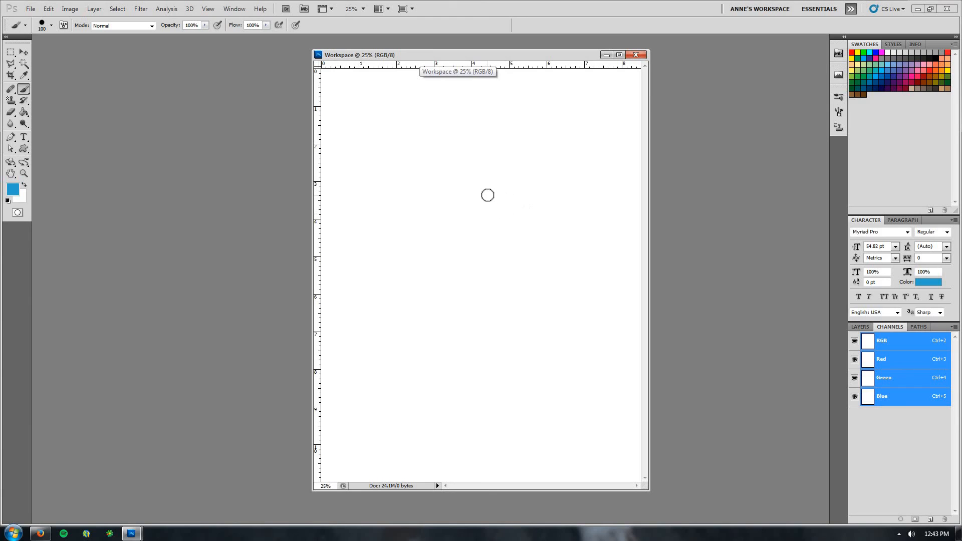
Paint a blue question-mark-shaped stroke in the middle of the page
{"action": "mouse_move", "coordinate": [482, 195]}
{"action": "left_mouse_down"}
{"action": "mouse_move", "coordinate": [514, 159]}
{"action": "mouse_move", "coordinate": [532, 159]}
{"action": "mouse_move", "coordinate": [546, 174]}
{"action": "mouse_move", "coordinate": [552, 212]}
{"action": "mouse_move", "coordinate": [481, 272]}
{"action": "mouse_move", "coordinate": [478, 292]}
{"action": "left_mouse_up"}
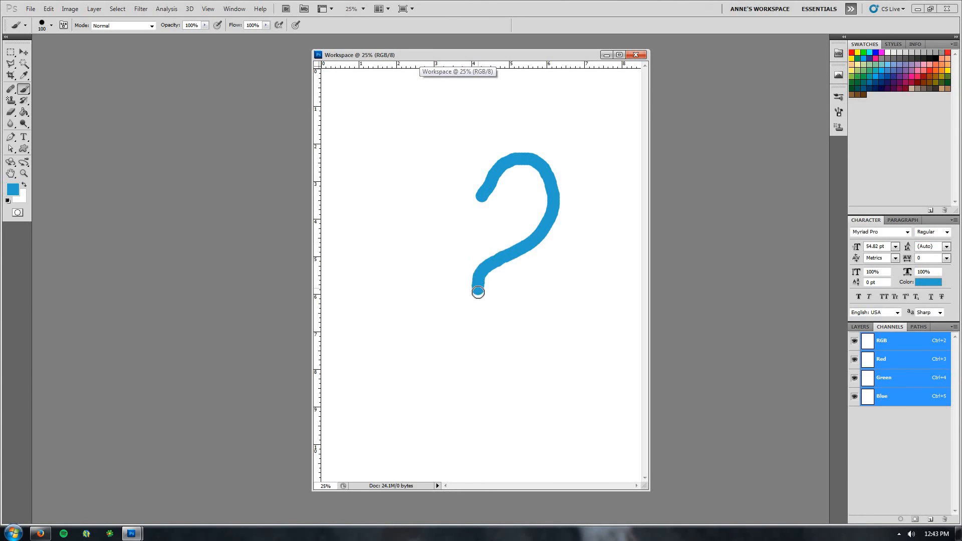
Paint the left side of the heart, extending the blue stroke into a full heart shape
{"action": "mouse_move", "coordinate": [479, 198]}
{"action": "left_mouse_down"}
{"action": "mouse_move", "coordinate": [470, 180]}
{"action": "mouse_move", "coordinate": [407, 150]}
{"action": "mouse_move", "coordinate": [390, 193]}
{"action": "left_mouse_up"}
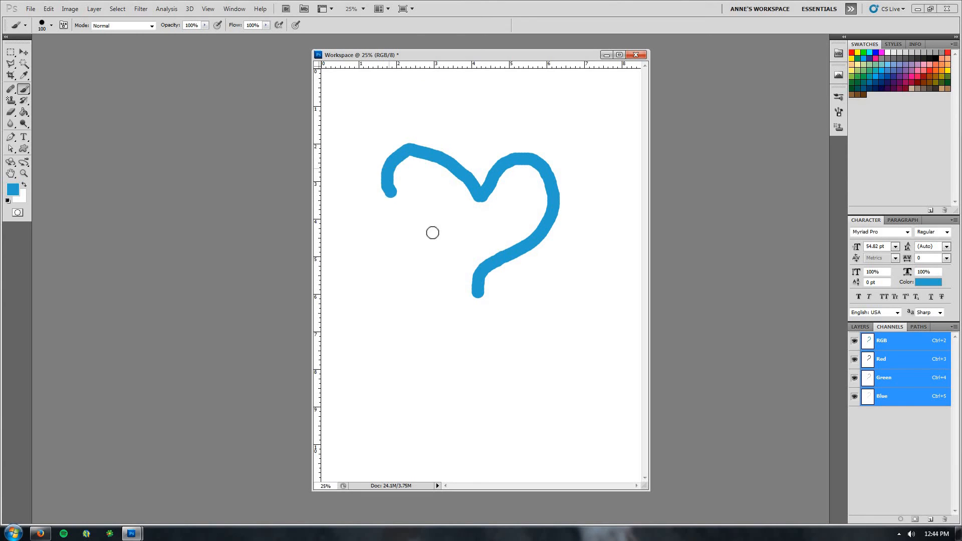
{"action": "left_click_drag", "start_coordinate": [432, 233], "coordinate": [473, 296]}
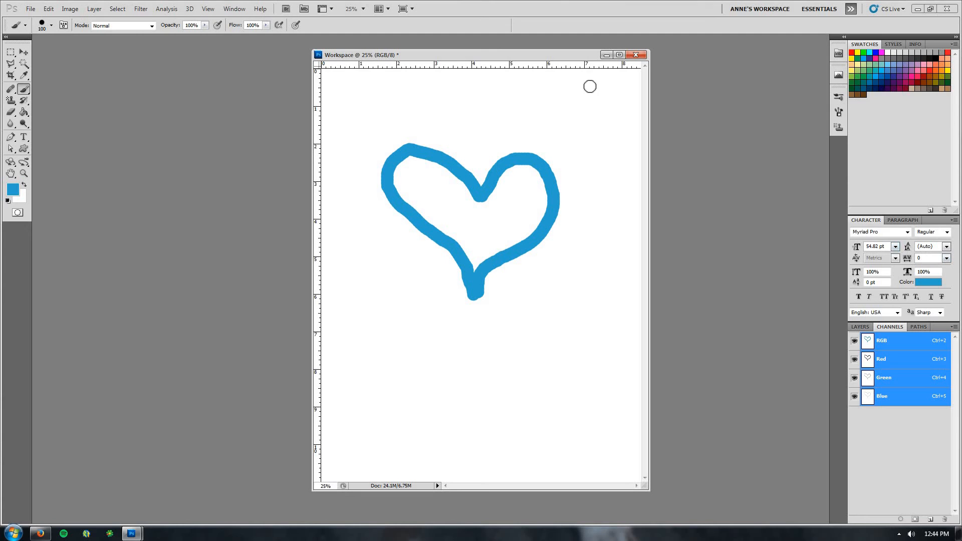
Scribble a solid blue patch inside the heart's right lobe with the brush
{"action": "left_click_drag", "start_coordinate": [552, 55], "coordinate": [502, 62]}
{"action": "mouse_move", "coordinate": [473, 251]}
{"action": "left_mouse_down"}
{"action": "mouse_move", "coordinate": [506, 236]}
{"action": "mouse_move", "coordinate": [534, 184]}
{"action": "mouse_move", "coordinate": [532, 221]}
{"action": "mouse_move", "coordinate": [509, 226]}
{"action": "mouse_move", "coordinate": [492, 245]}
{"action": "mouse_move", "coordinate": [512, 242]}
{"action": "mouse_move", "coordinate": [538, 217]}
{"action": "mouse_move", "coordinate": [490, 224]}
{"action": "left_mouse_up"}
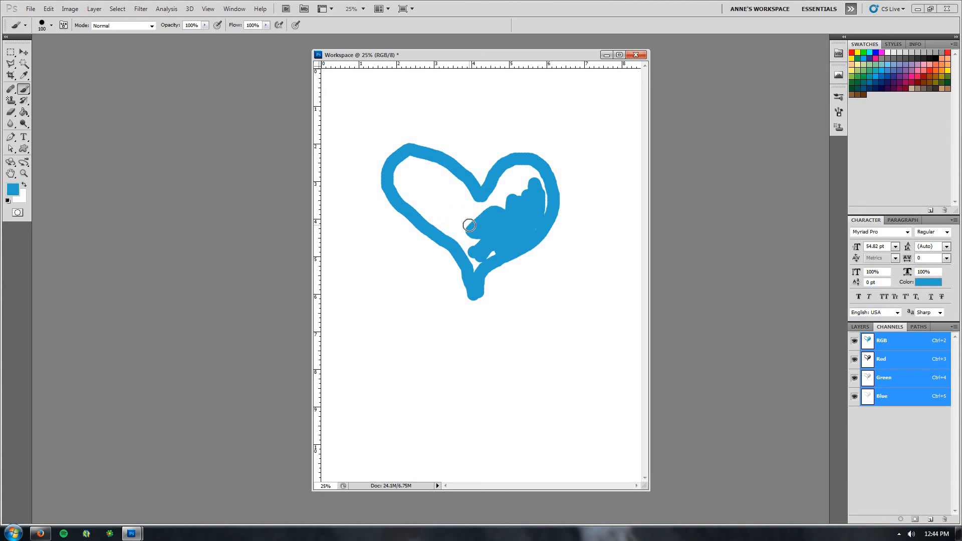
{"action": "left_click_drag", "start_coordinate": [469, 226], "coordinate": [498, 209]}
Open the History panel and pull it out as a floating panel beside the canvas
{"action": "left_click", "coordinate": [233, 10]}
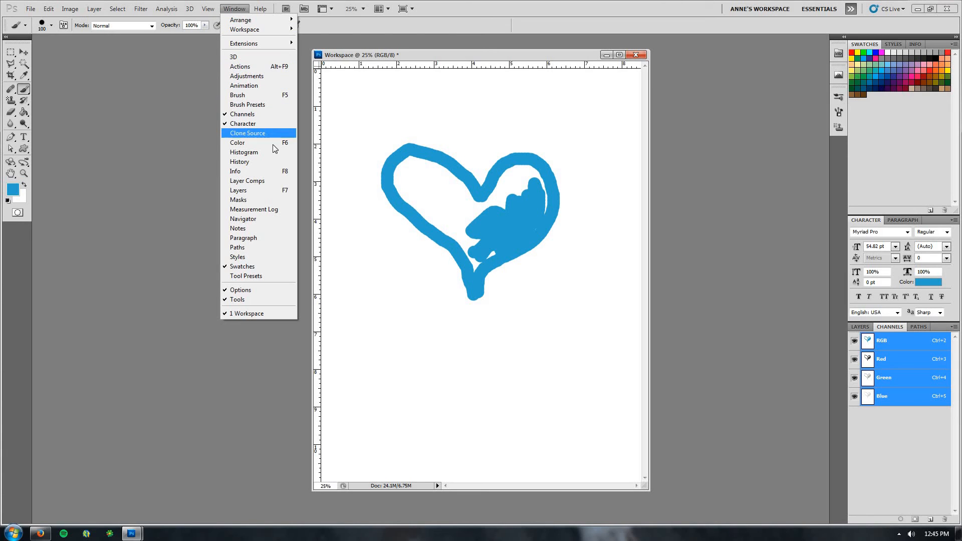
{"action": "left_click", "coordinate": [240, 162]}
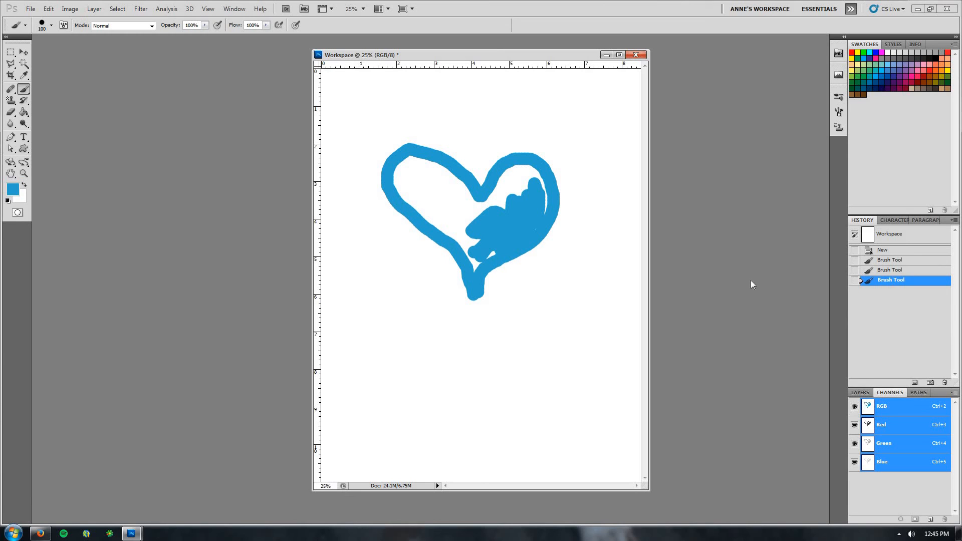
{"action": "left_click_drag", "start_coordinate": [863, 225], "coordinate": [713, 149]}
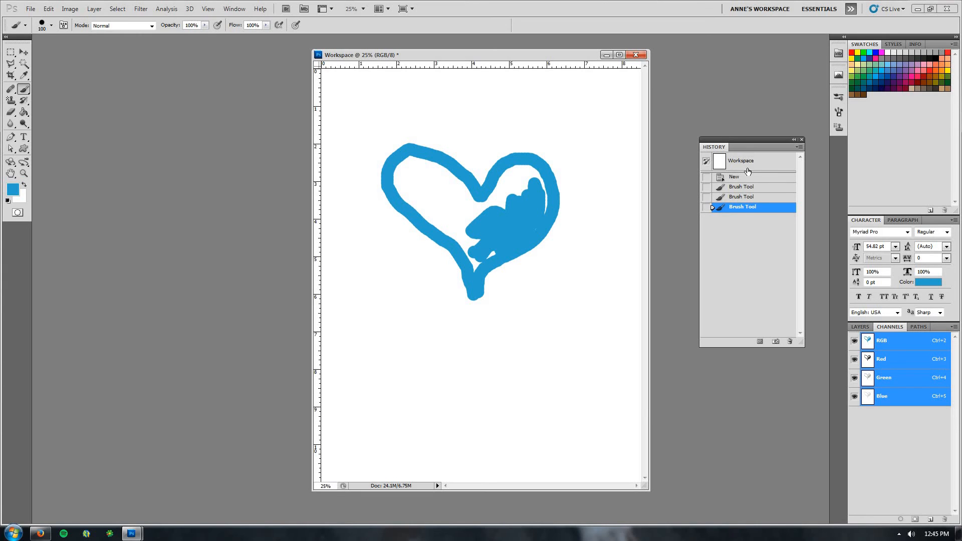
Step back through the History states, ending on the completed heart without the scribbled patch
{"action": "left_click", "coordinate": [735, 199]}
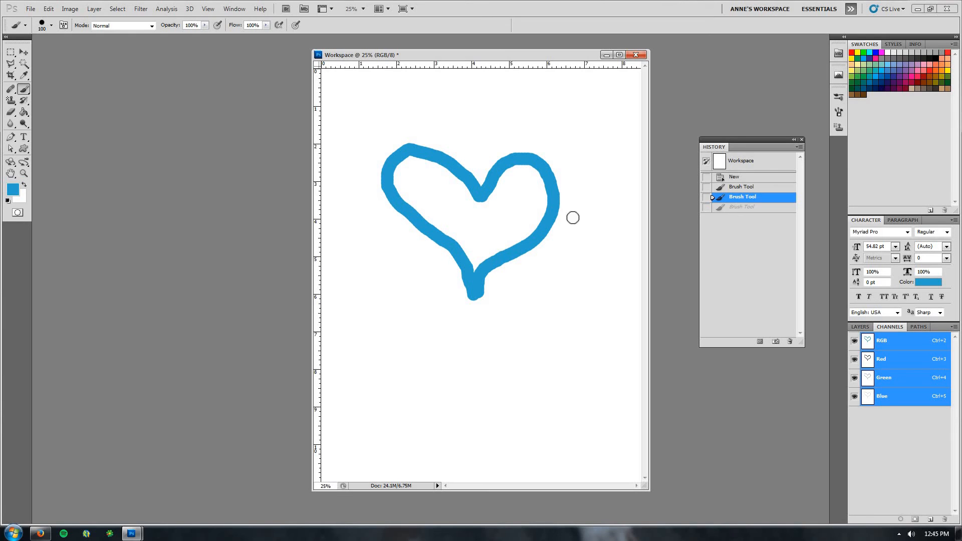
{"action": "left_click", "coordinate": [742, 189]}
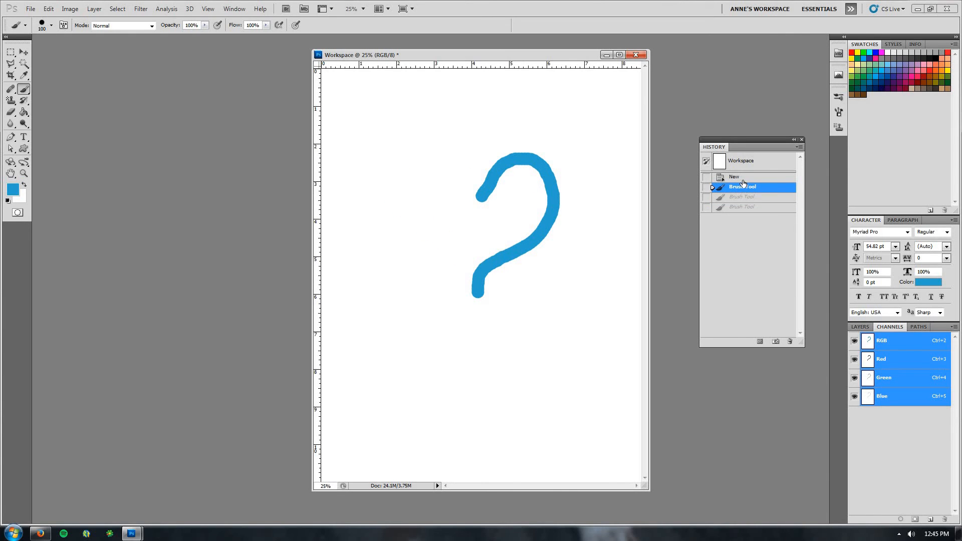
{"action": "left_click", "coordinate": [743, 197]}
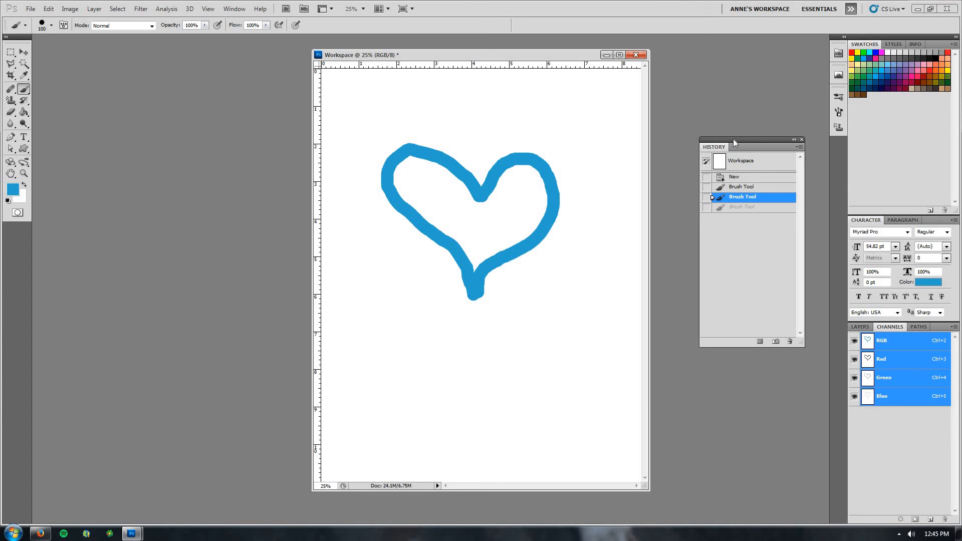
Dock the History panel back into the panel column, rearrange the panel groups, and bring up the Layers panel
{"action": "left_click_drag", "start_coordinate": [733, 139], "coordinate": [888, 222]}
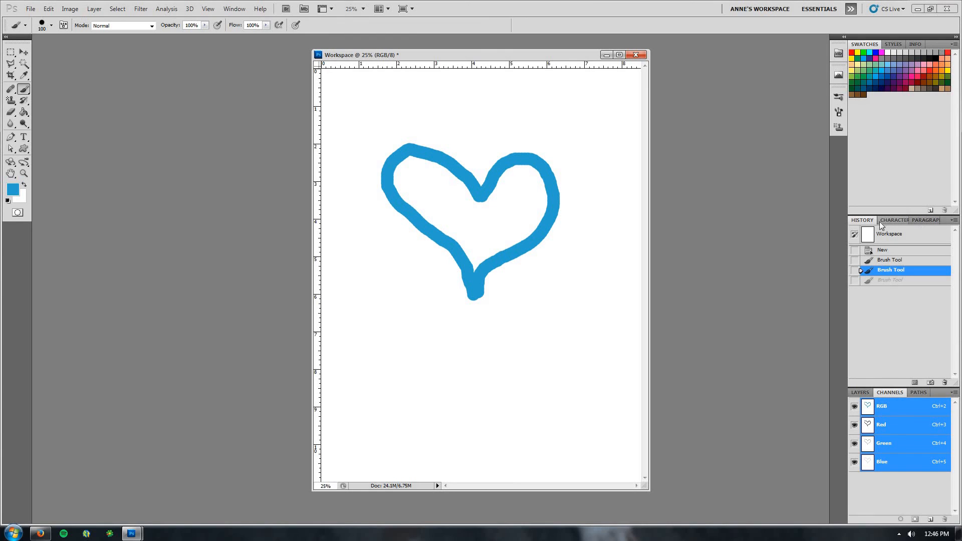
{"action": "double_click", "coordinate": [862, 221]}
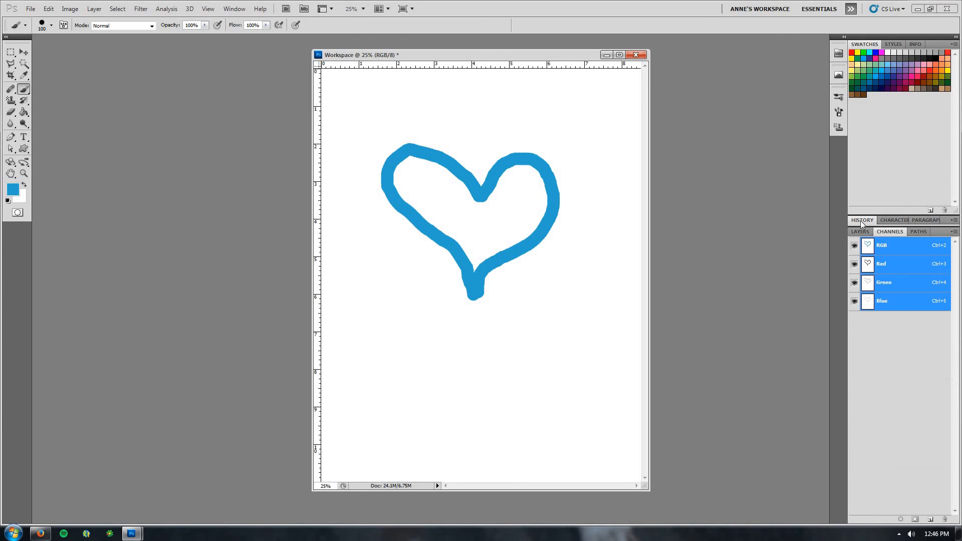
{"action": "left_click_drag", "start_coordinate": [887, 226], "coordinate": [886, 240]}
{"action": "left_click", "coordinate": [864, 235]}
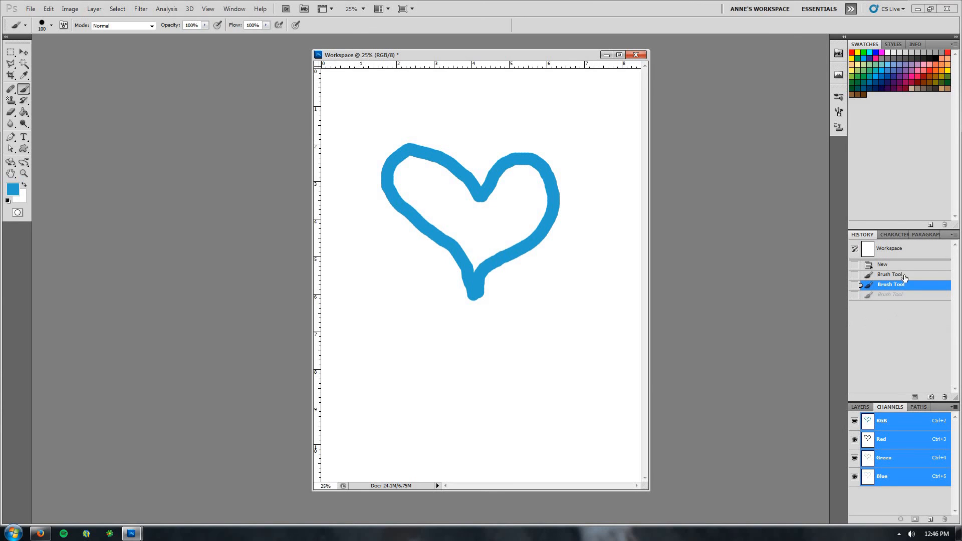
{"action": "left_click_drag", "start_coordinate": [864, 234], "coordinate": [864, 230]}
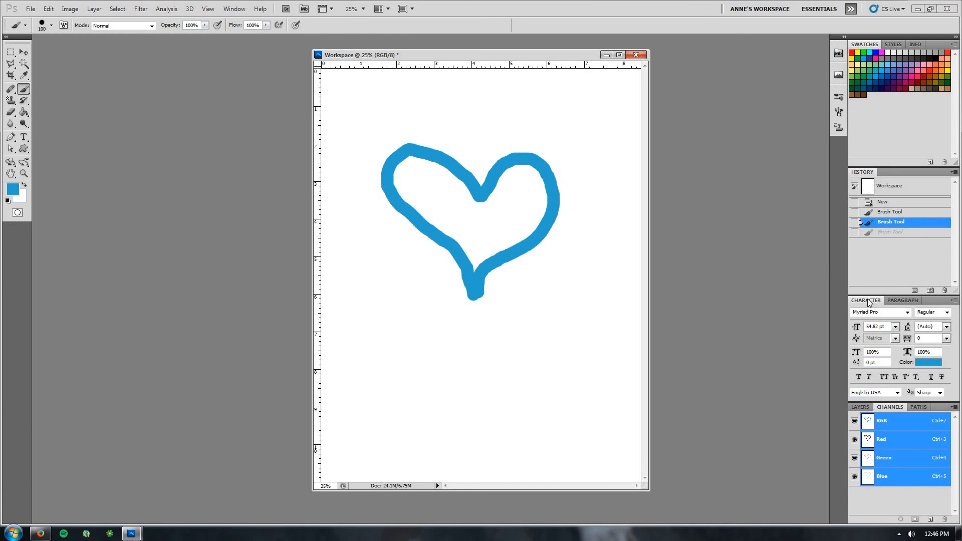
{"action": "left_click_drag", "start_coordinate": [867, 299], "coordinate": [890, 174]}
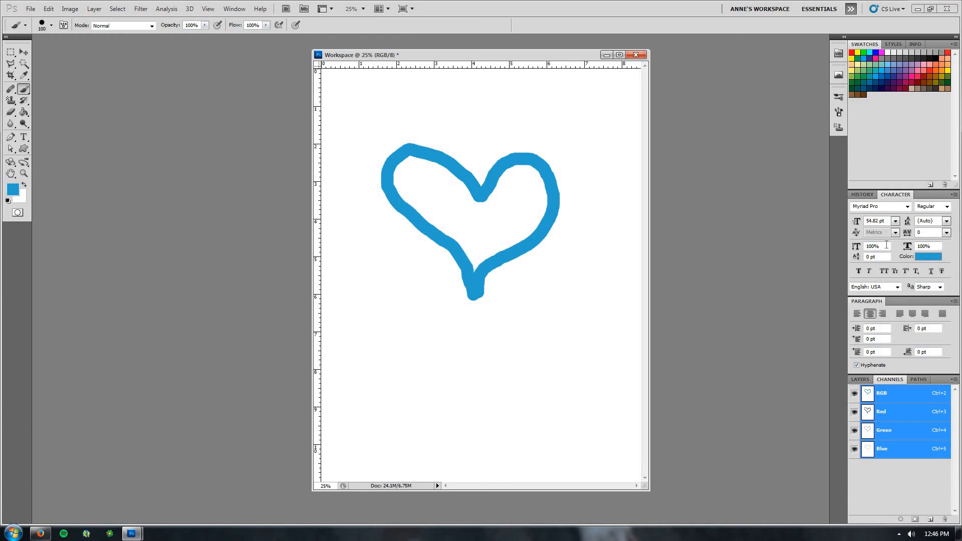
{"action": "left_click_drag", "start_coordinate": [866, 300], "coordinate": [915, 194]}
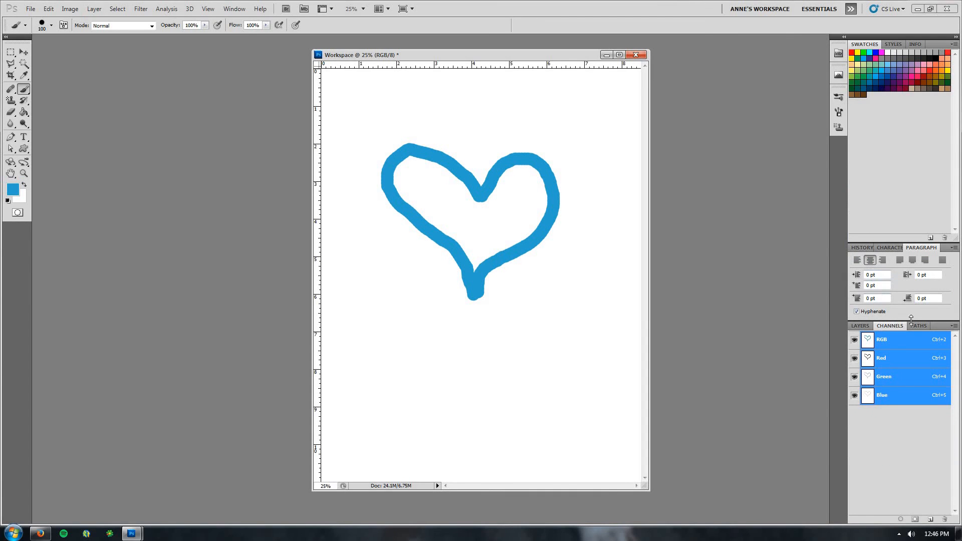
{"action": "left_click_drag", "start_coordinate": [911, 318], "coordinate": [913, 345]}
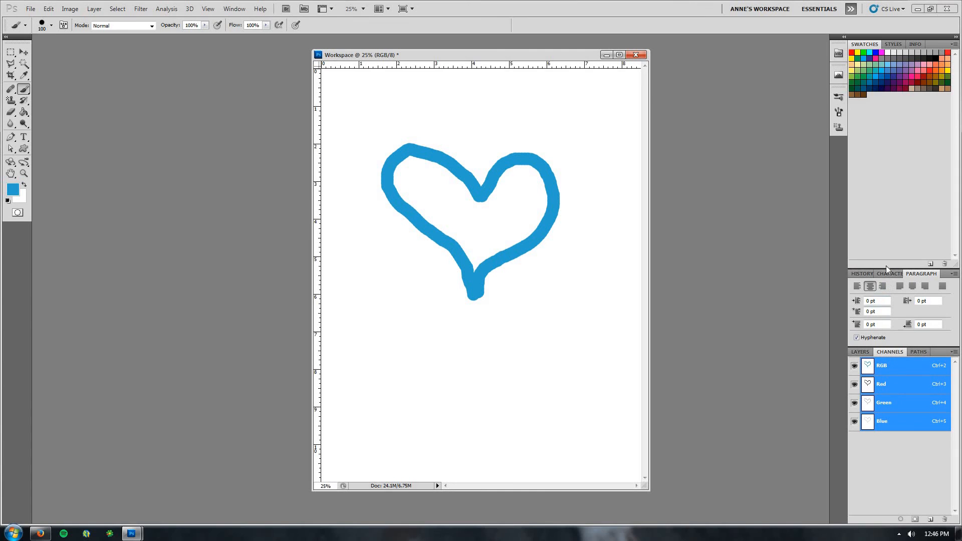
{"action": "left_click_drag", "start_coordinate": [886, 269], "coordinate": [874, 185]}
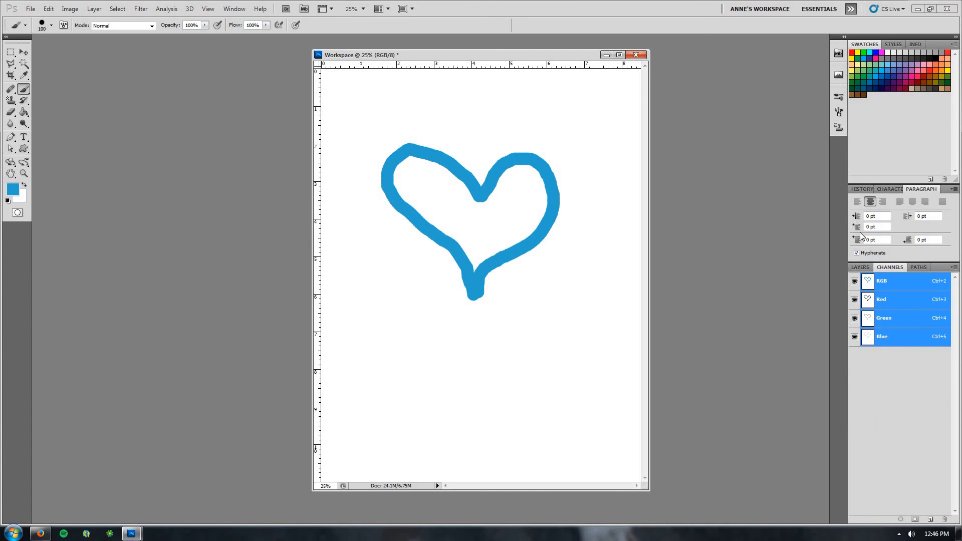
{"action": "left_click", "coordinate": [860, 189]}
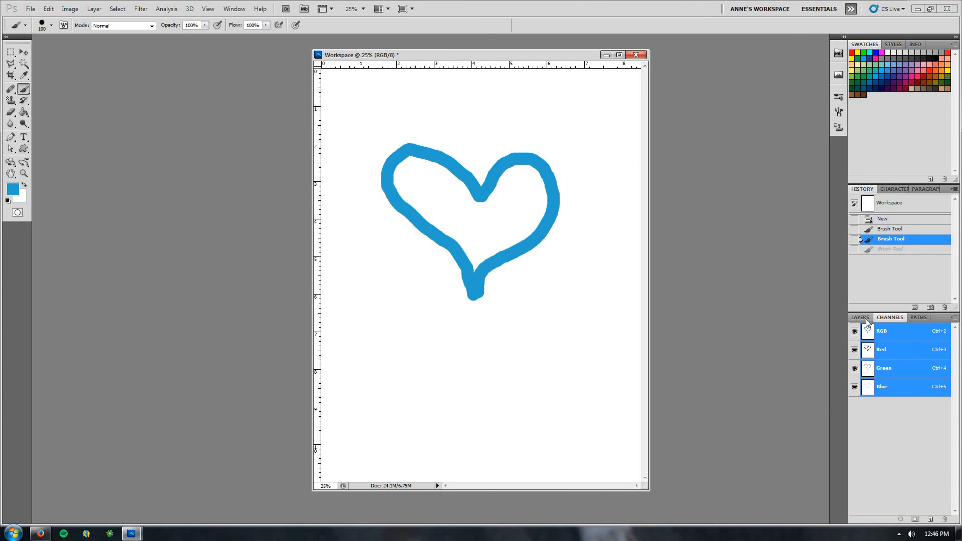
{"action": "left_click", "coordinate": [866, 318]}
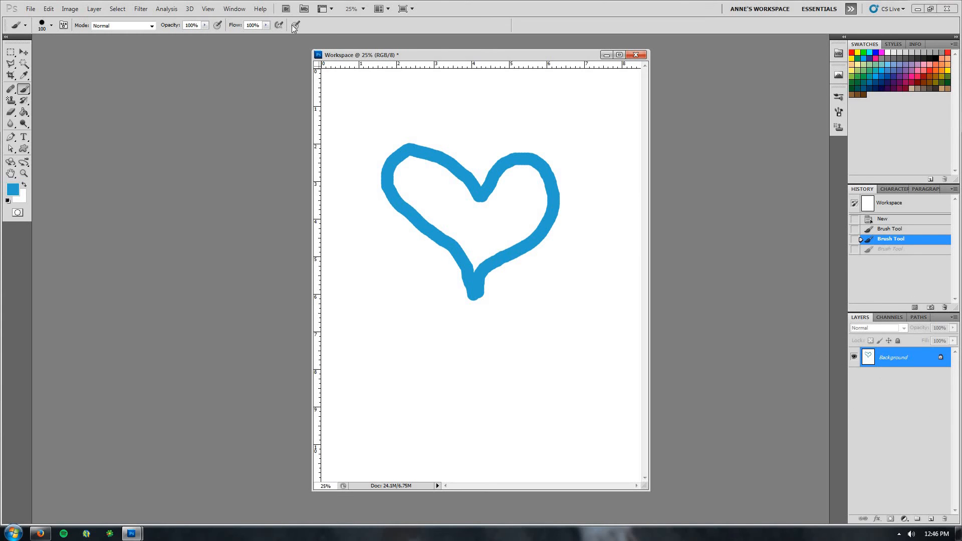
Add a new empty layer above Background, switching briefly to Background before reselecting Layer 1
{"action": "left_click", "coordinate": [233, 9]}
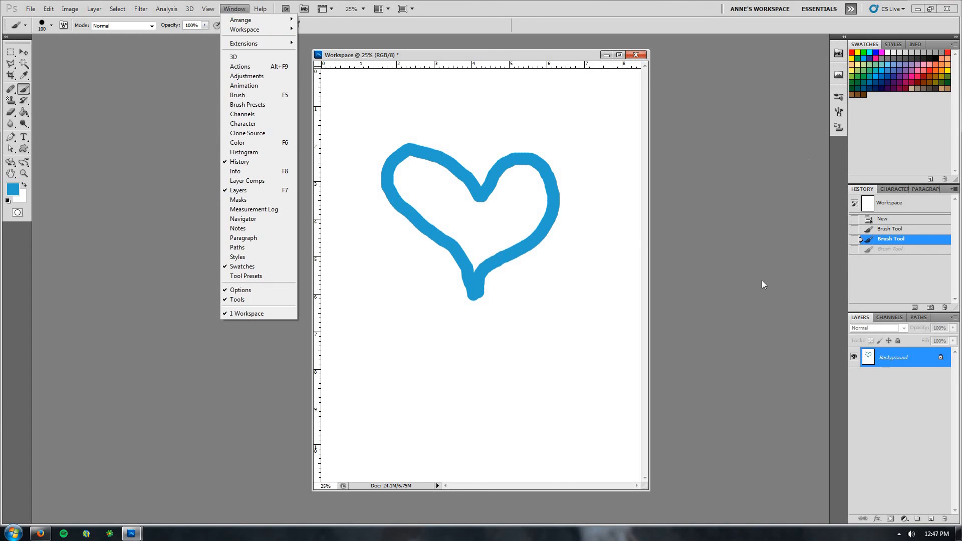
{"action": "left_click", "coordinate": [772, 235]}
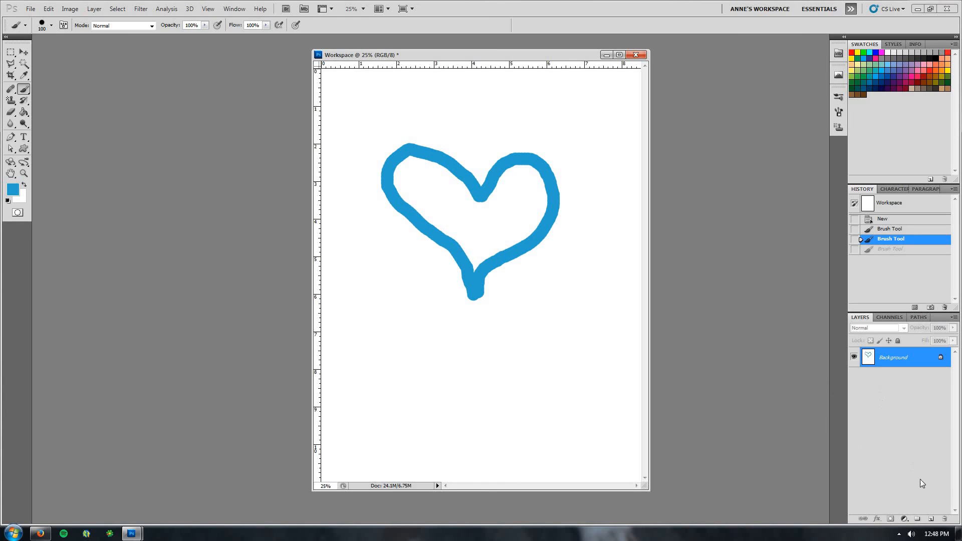
{"action": "left_click", "coordinate": [931, 520]}
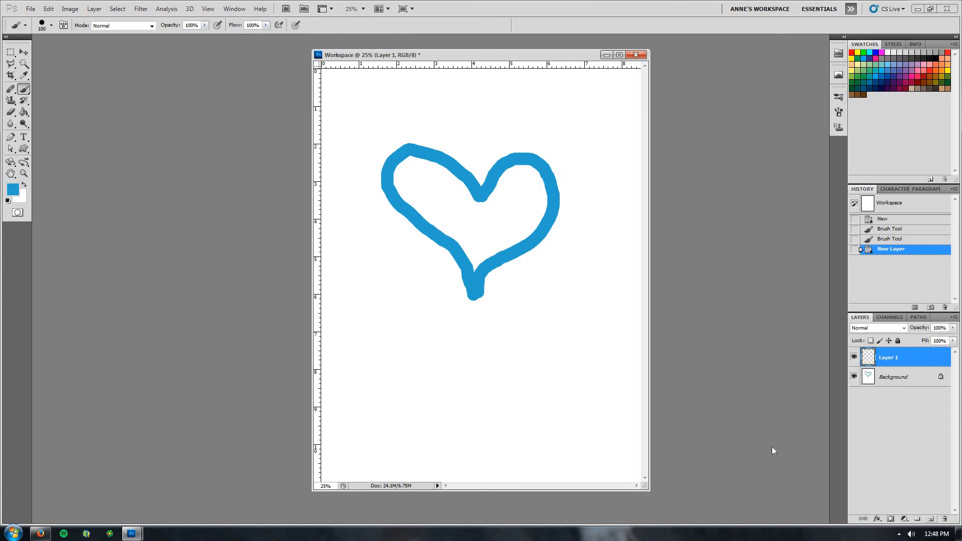
{"action": "left_click", "coordinate": [901, 377]}
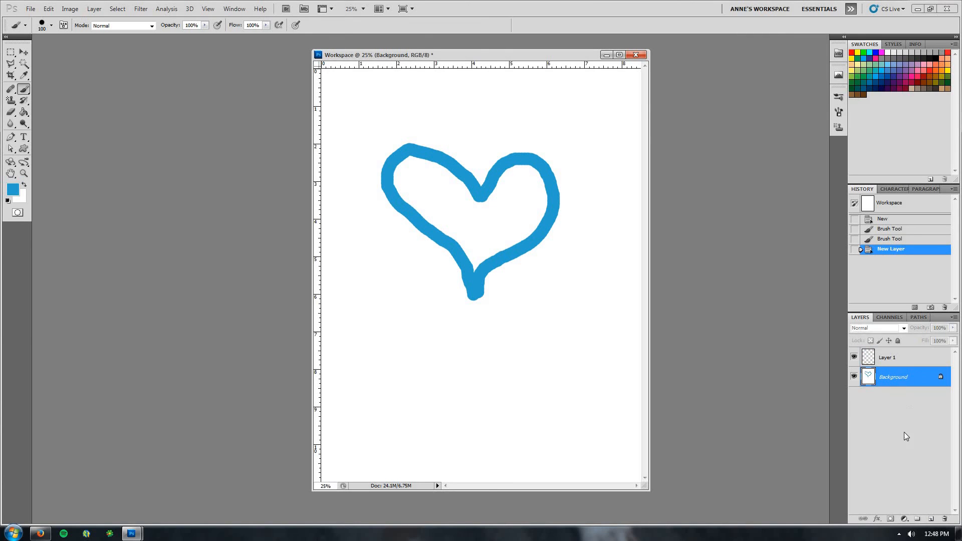
{"action": "left_click", "coordinate": [910, 359]}
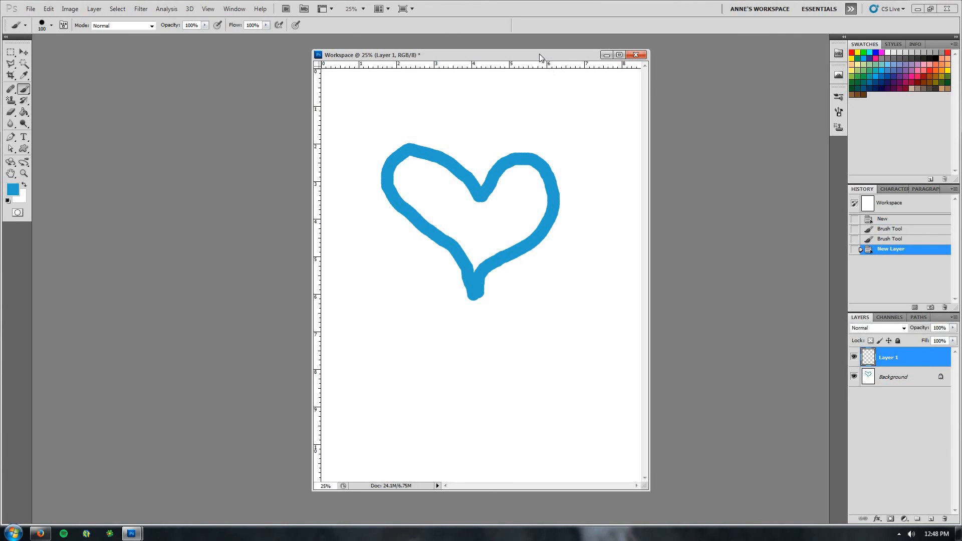
Choose the Magic Wand Tool, click inside the heart on the empty Layer 1, then deselect
{"action": "left_click", "coordinate": [22, 64]}
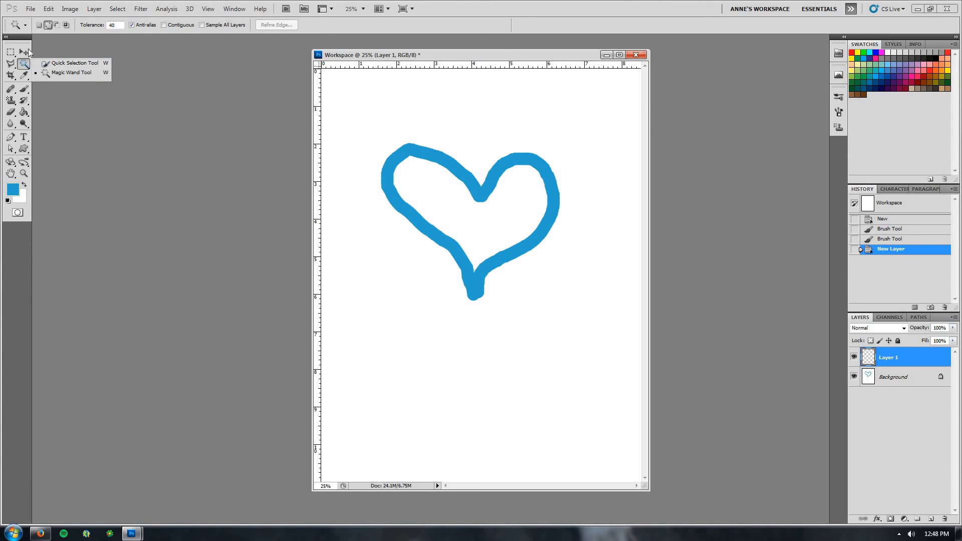
{"action": "left_click", "coordinate": [47, 76]}
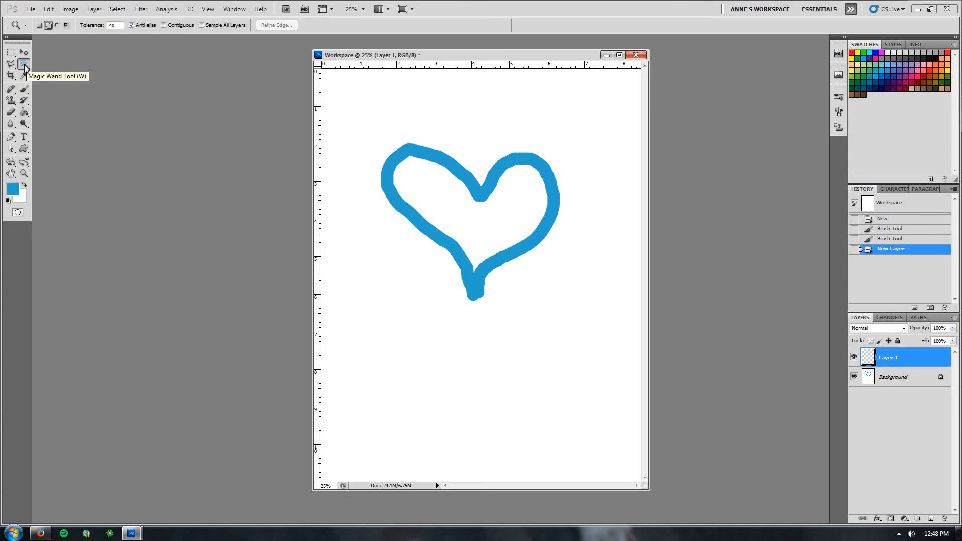
{"action": "left_click", "coordinate": [459, 218]}
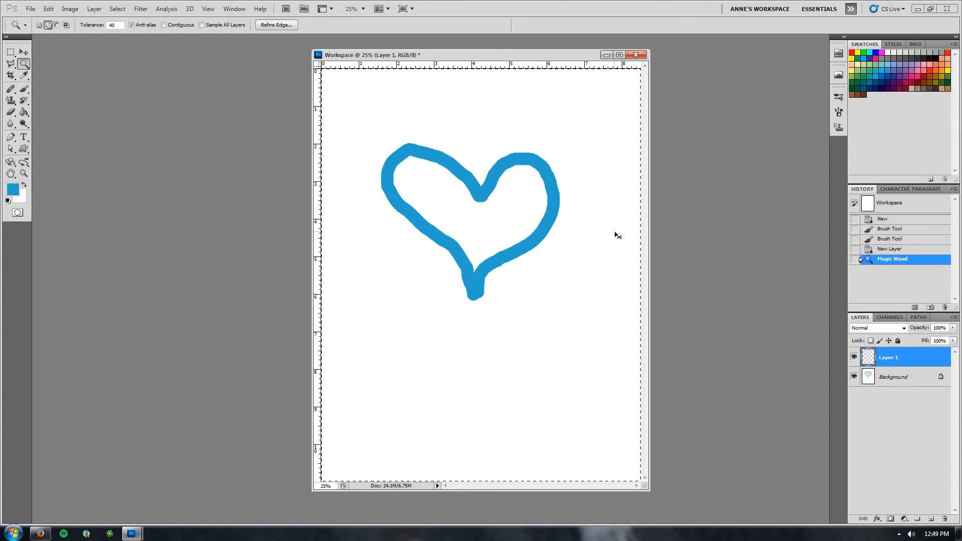
{"action": "key", "text": "ctrl+d"}
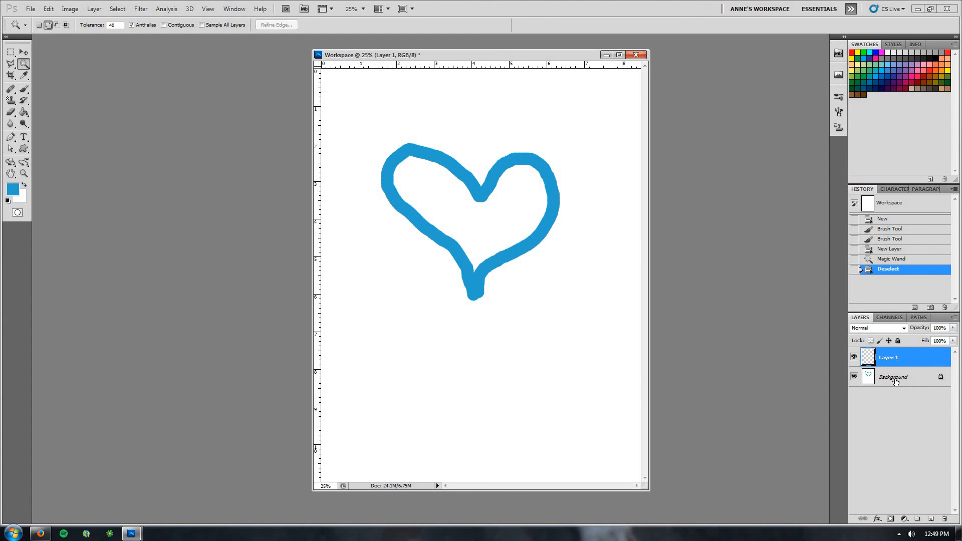
Select the heart stroke on the Background layer with the Magic Wand, then deselect
{"action": "left_click", "coordinate": [895, 381]}
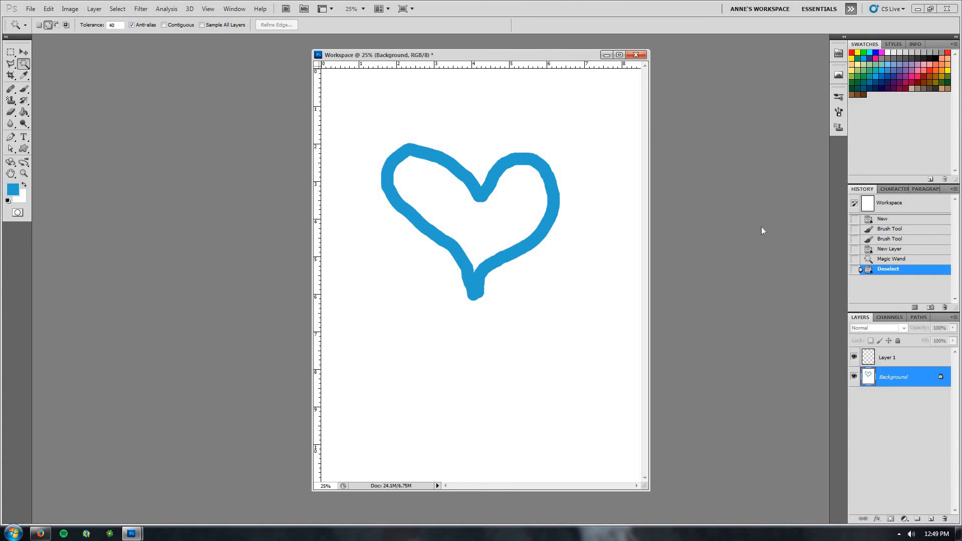
{"action": "left_click", "coordinate": [476, 226]}
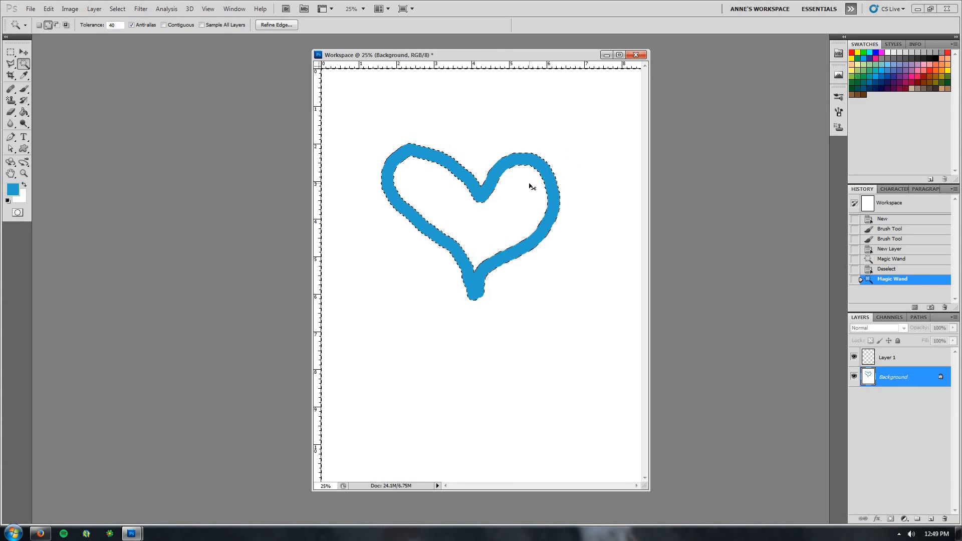
{"action": "key", "text": "ctrl+d"}
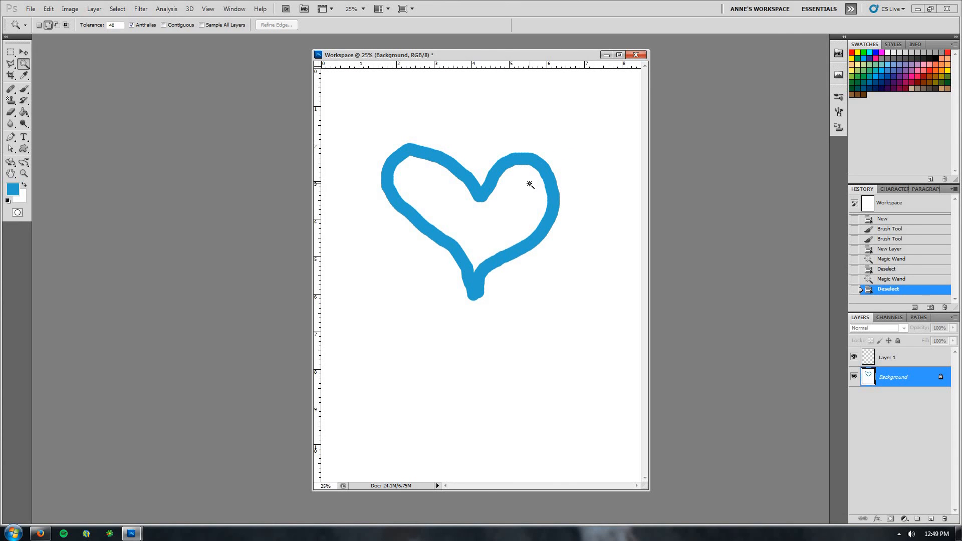
Revert to the New Layer history state, then Magic-Wand select the heart on the Background layer and deselect it
{"action": "left_click", "coordinate": [887, 253]}
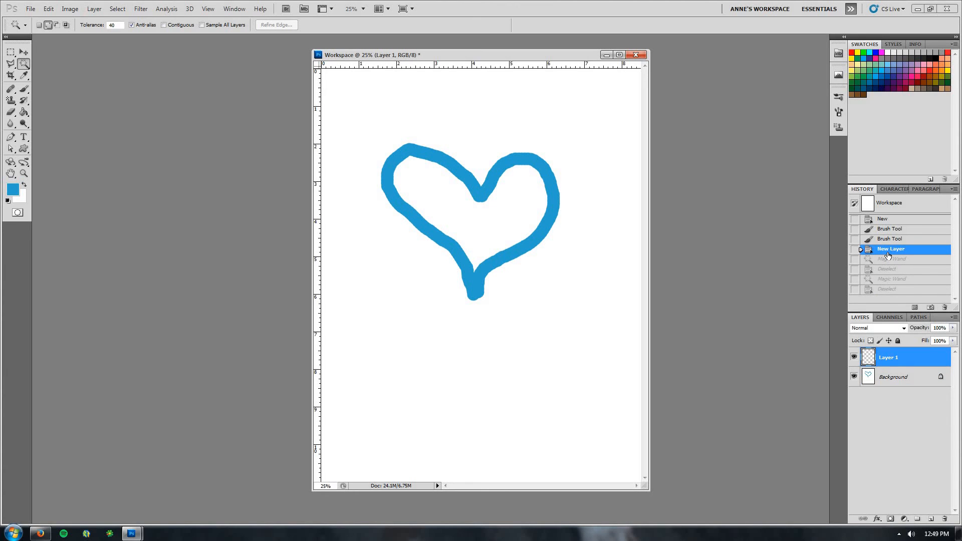
{"action": "left_click", "coordinate": [900, 377]}
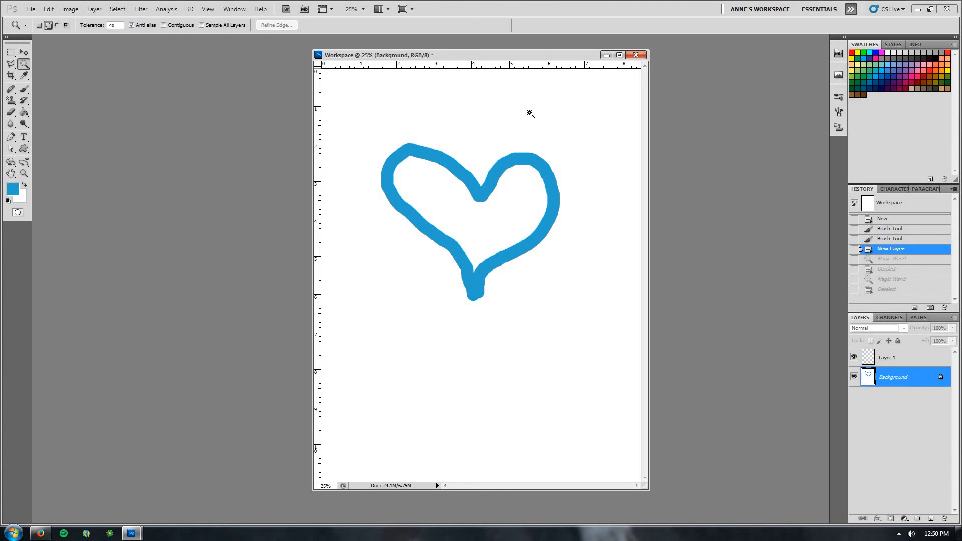
{"action": "left_click", "coordinate": [425, 196]}
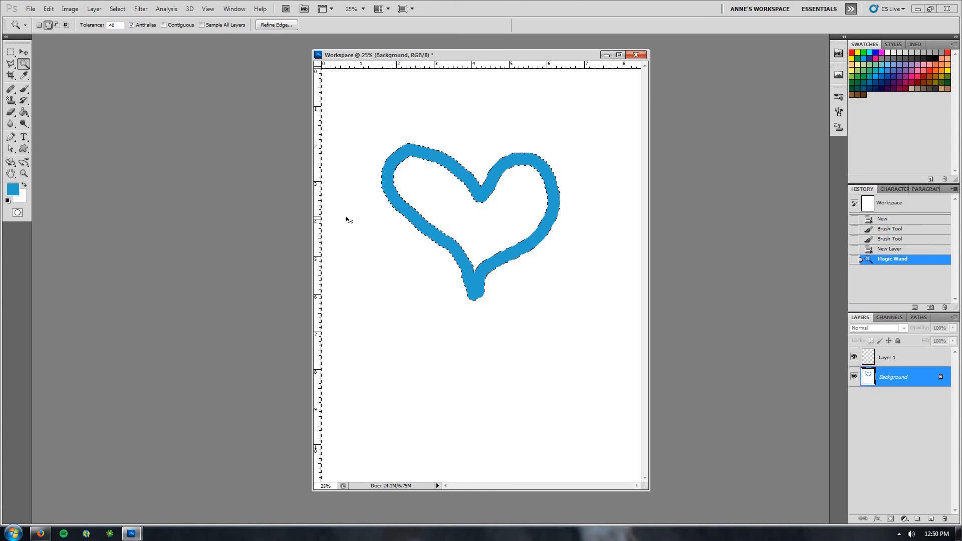
{"action": "key", "text": "ctrl+d"}
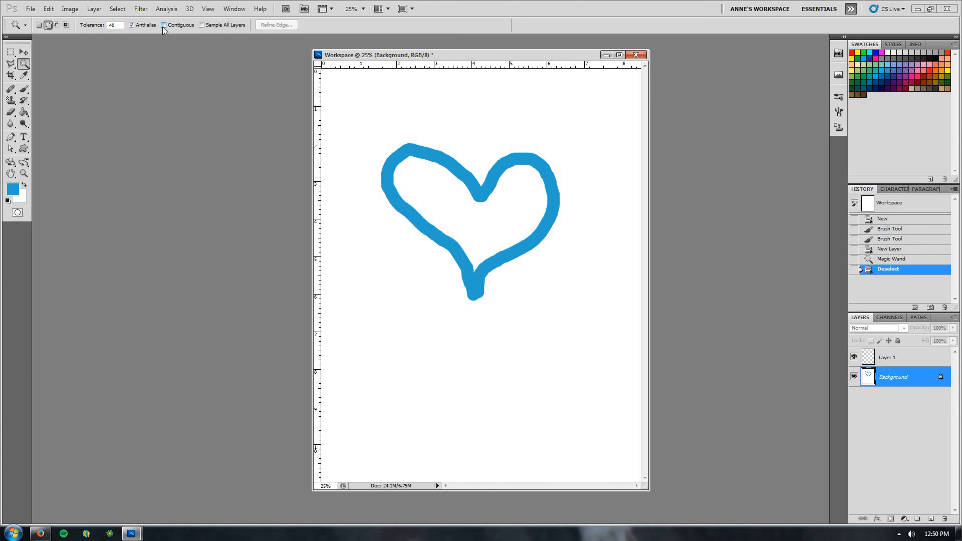
Select the inside of the heart on the Background layer with the Magic Wand at Tolerance 40
{"action": "left_click", "coordinate": [454, 216]}
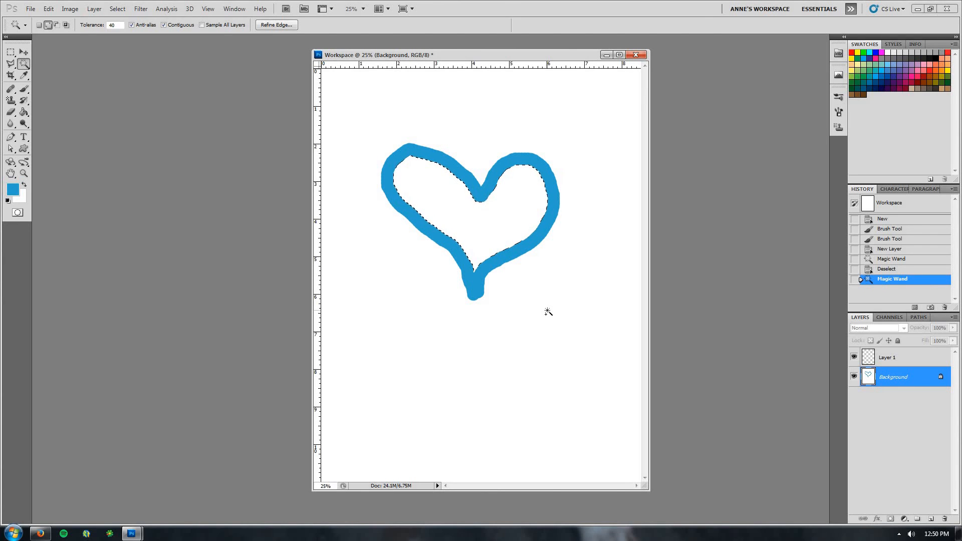
{"action": "left_click", "coordinate": [101, 29]}
{"action": "type", "text": "0"}
{"action": "left_click", "coordinate": [96, 28]}
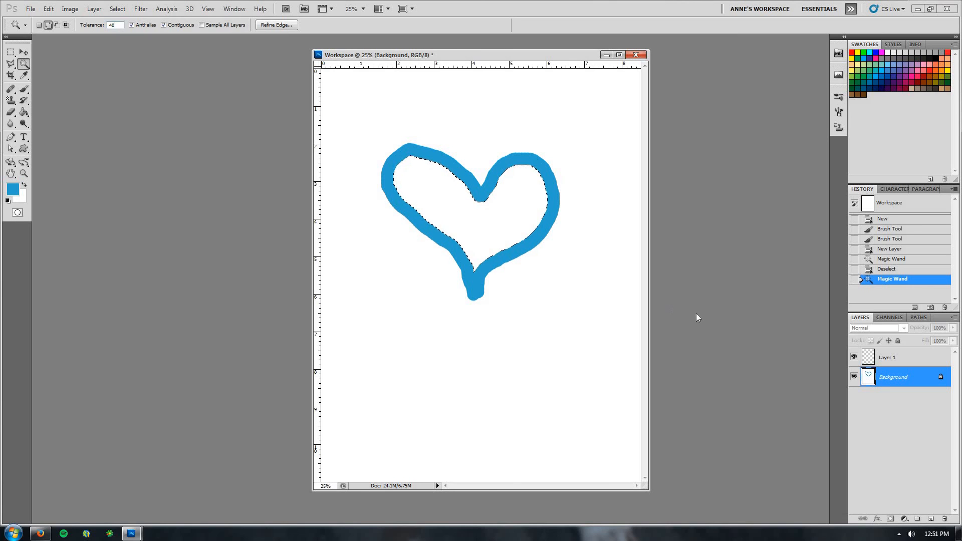
Fill the selection on Layer 1 with the Paint Bucket Tool, deselect, and revert to the Magic Wand history state
{"action": "left_click", "coordinate": [890, 360]}
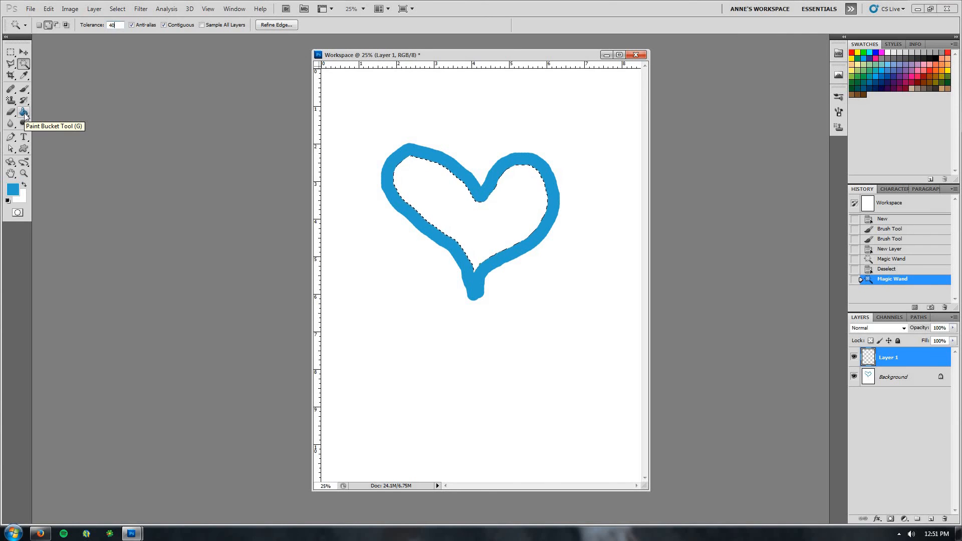
{"action": "left_click", "coordinate": [23, 113]}
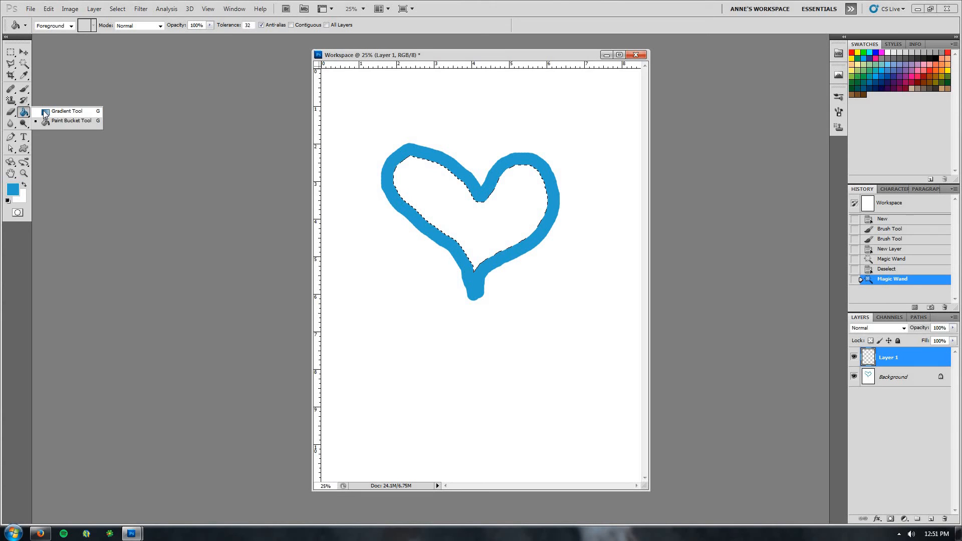
{"action": "left_click", "coordinate": [45, 113]}
{"action": "left_click", "coordinate": [27, 115]}
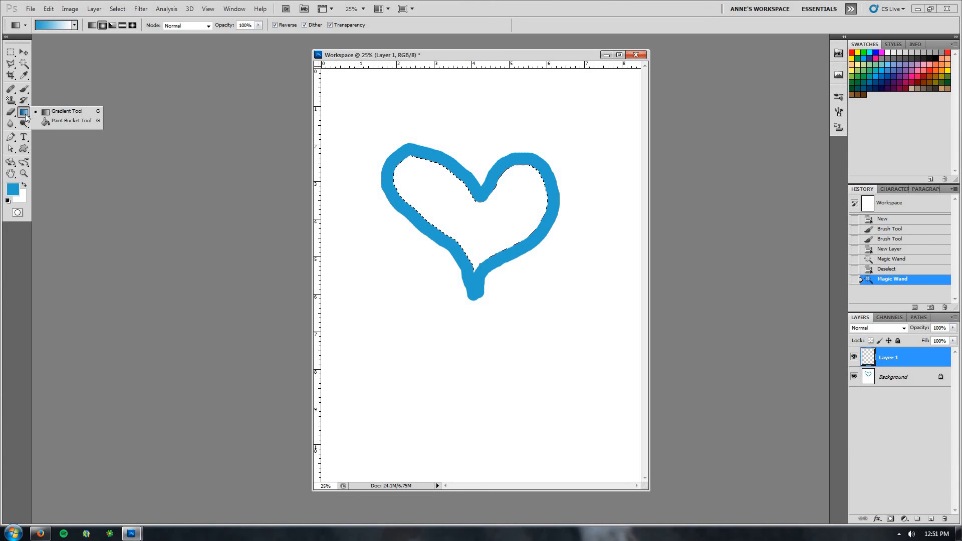
{"action": "left_click", "coordinate": [55, 123]}
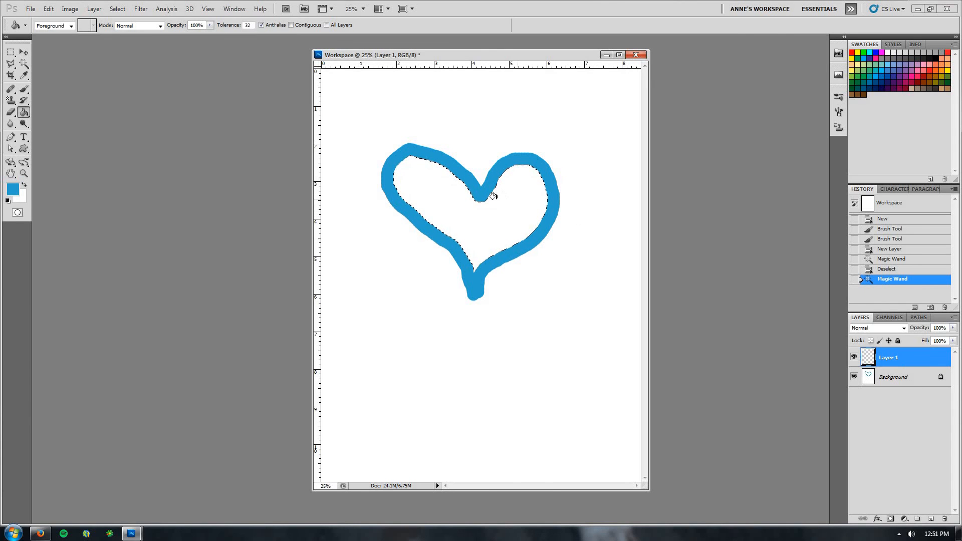
{"action": "left_click", "coordinate": [418, 179]}
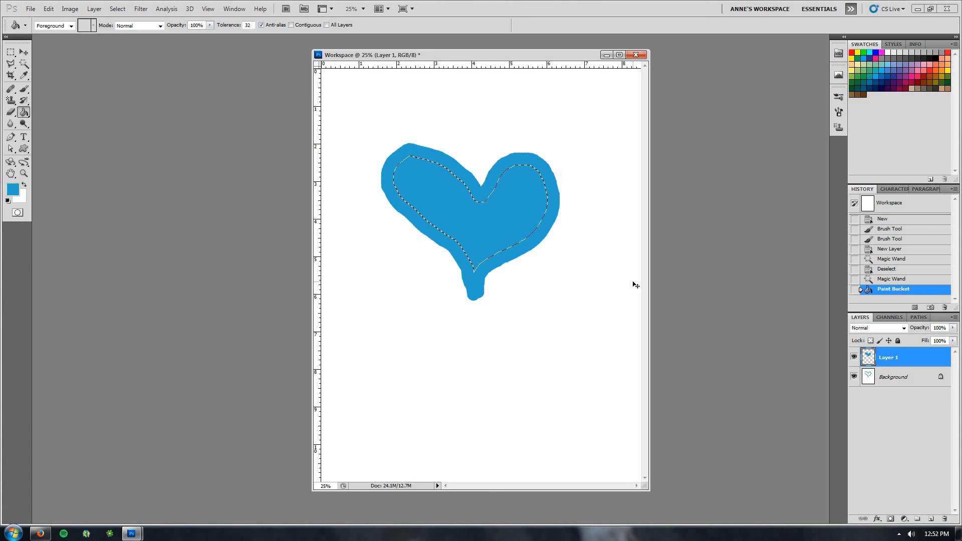
{"action": "key", "text": "ctrl+d"}
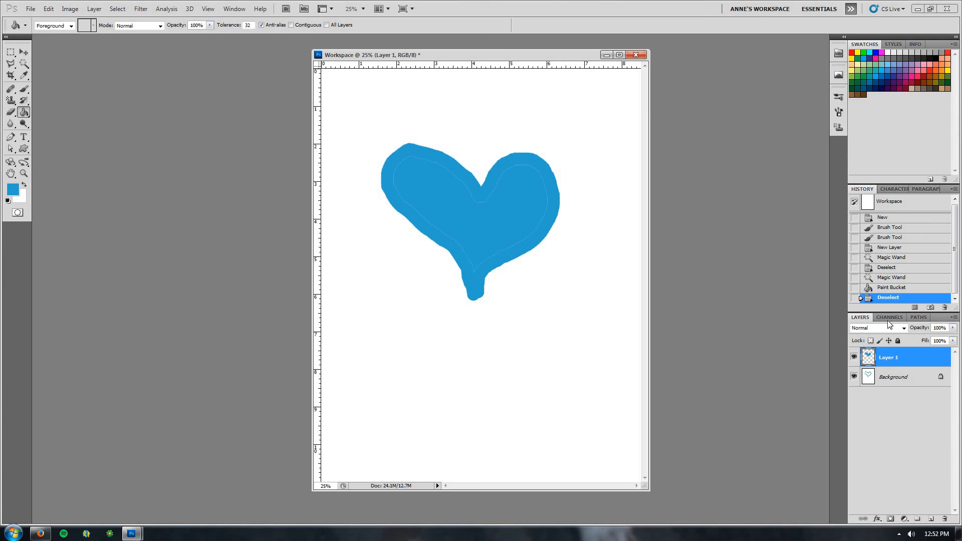
{"action": "left_click", "coordinate": [887, 282]}
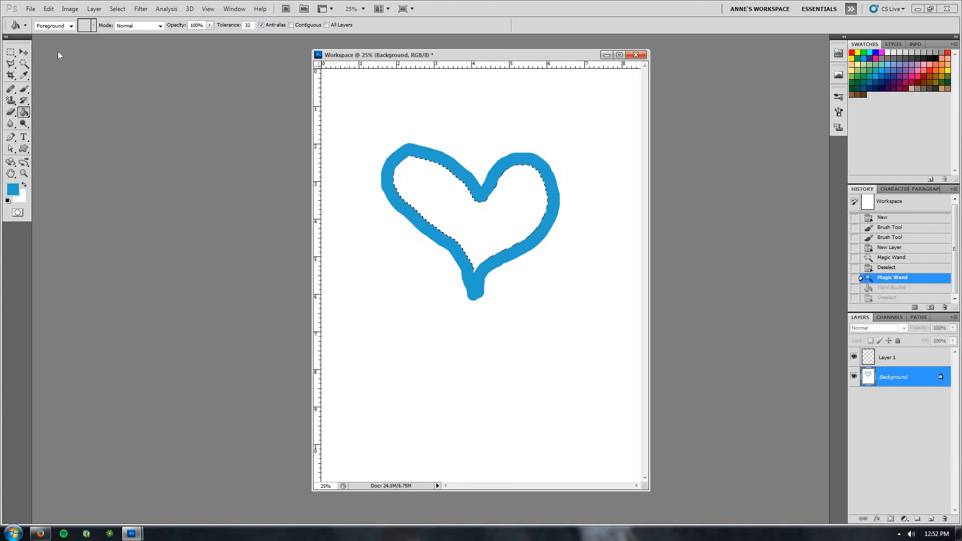
Expand the Magic Wand selection by 10 pixels
{"action": "left_click", "coordinate": [24, 63]}
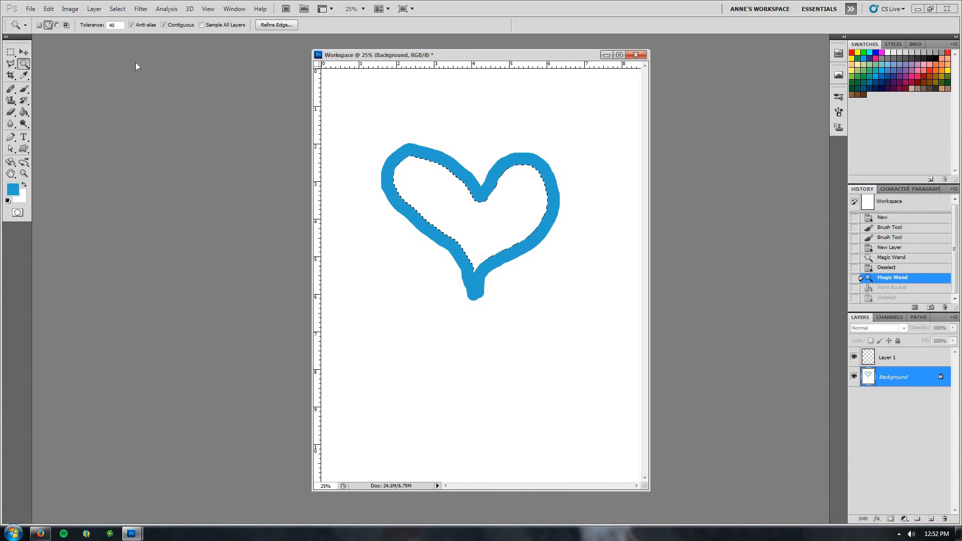
{"action": "left_click", "coordinate": [118, 10]}
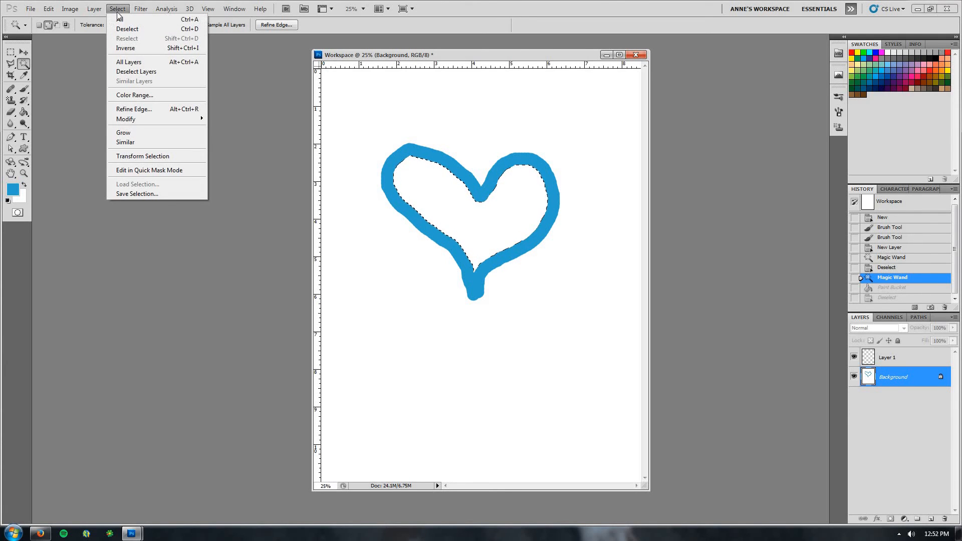
{"action": "mouse_move", "coordinate": [141, 124]}
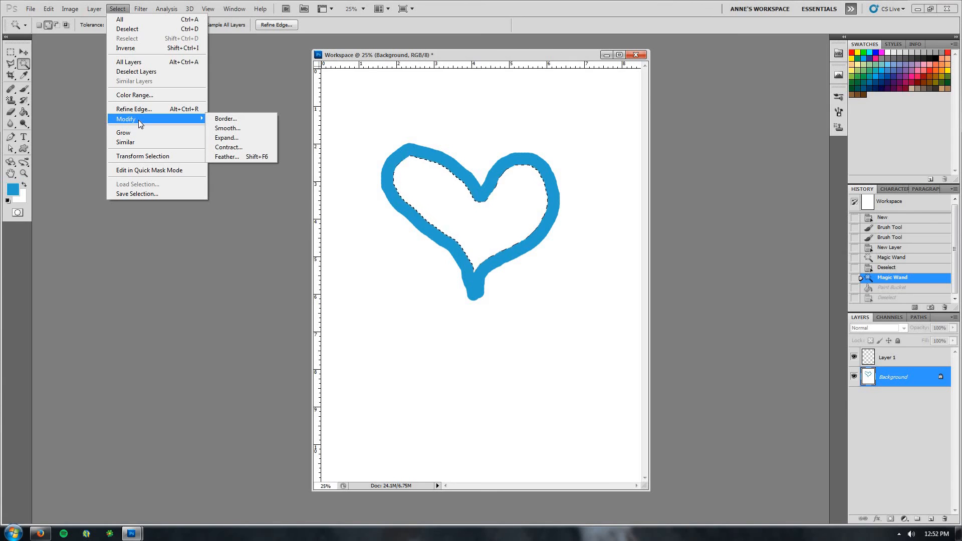
{"action": "left_click", "coordinate": [230, 142]}
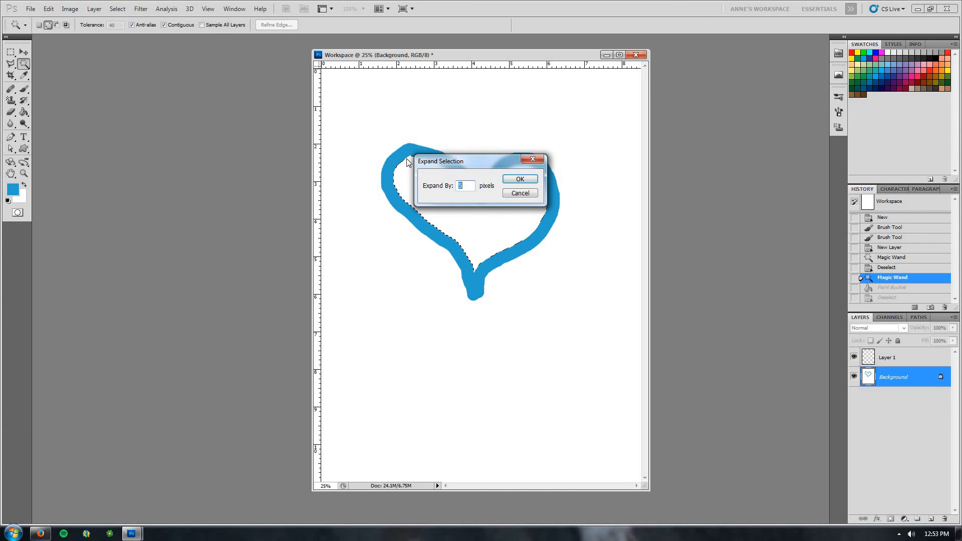
{"action": "left_click_drag", "start_coordinate": [465, 161], "coordinate": [589, 283]}
{"action": "type", "text": "10"}
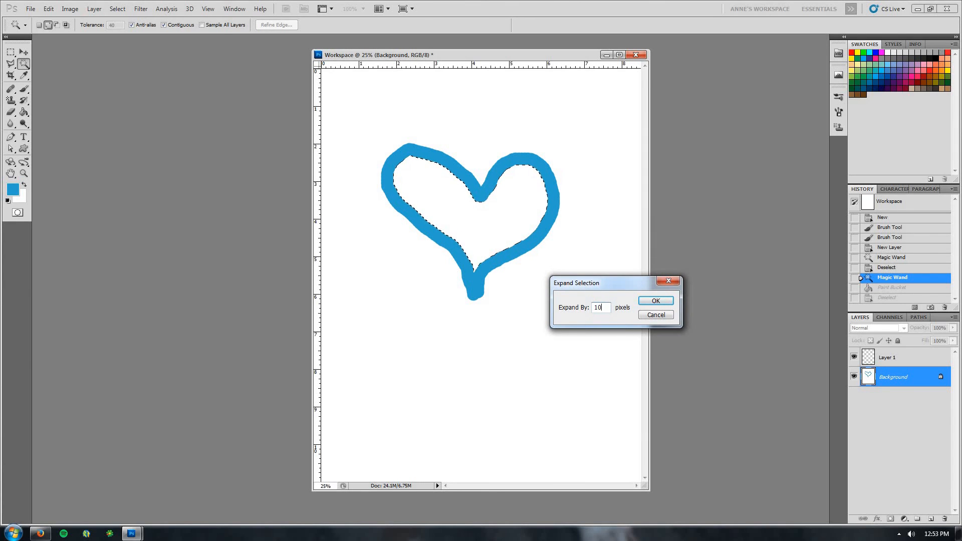
{"action": "left_click", "coordinate": [660, 302]}
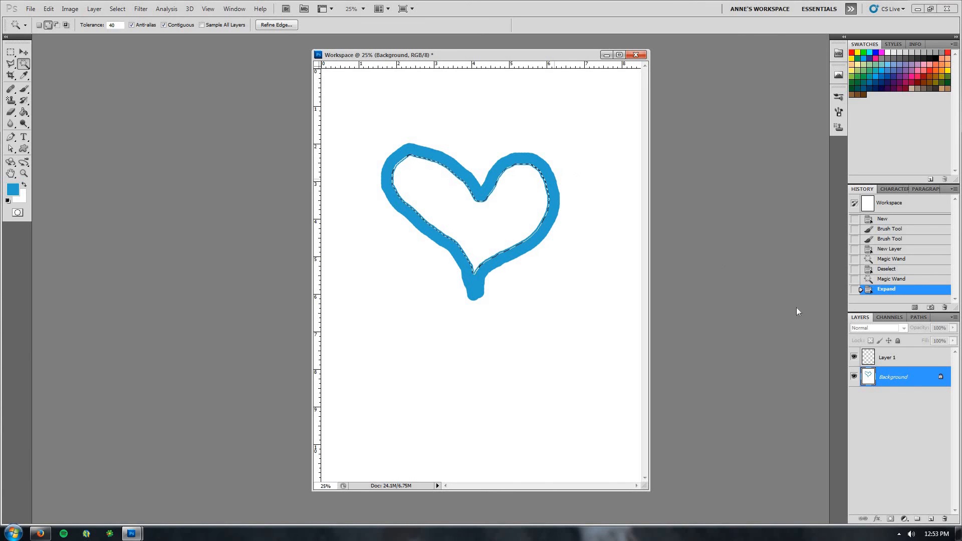
Fill the expanded selection on Layer 1 with the Paint Bucket Tool, then deselect
{"action": "left_click", "coordinate": [895, 360]}
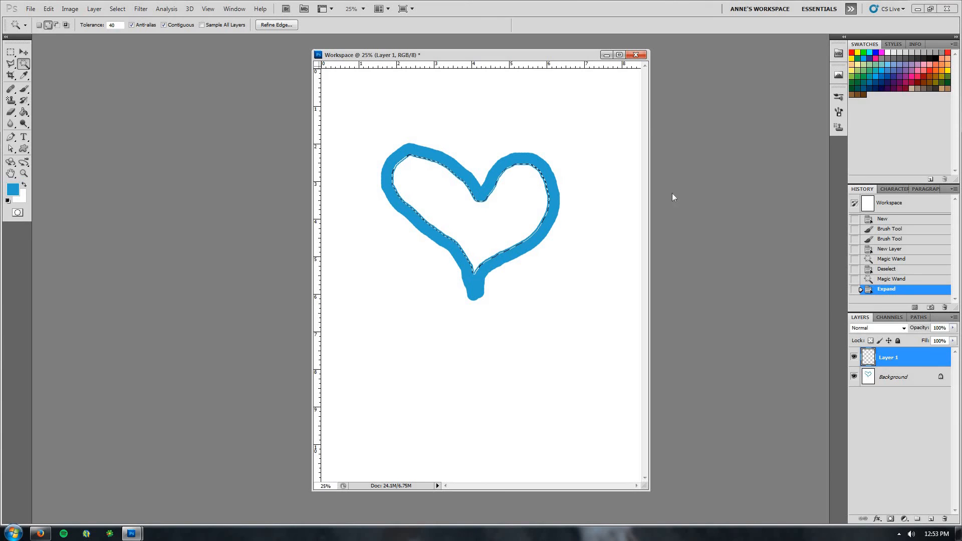
{"action": "left_click", "coordinate": [23, 113]}
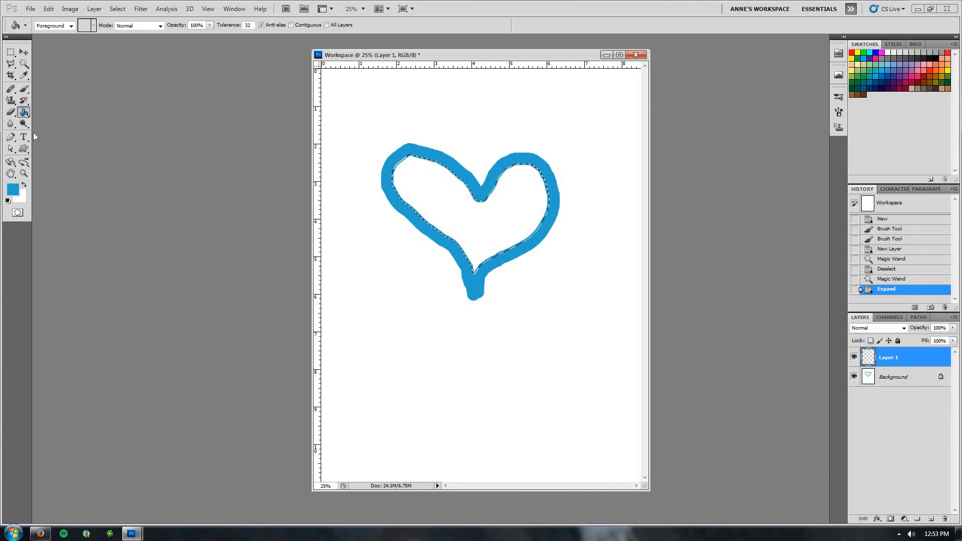
{"action": "left_click", "coordinate": [454, 204]}
{"action": "left_click", "coordinate": [478, 274]}
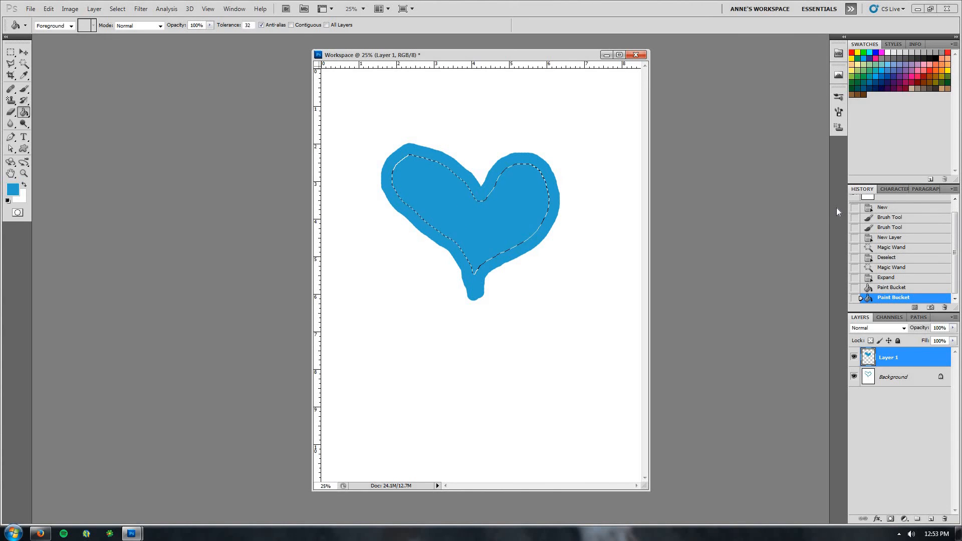
{"action": "key", "text": "ctrl+d"}
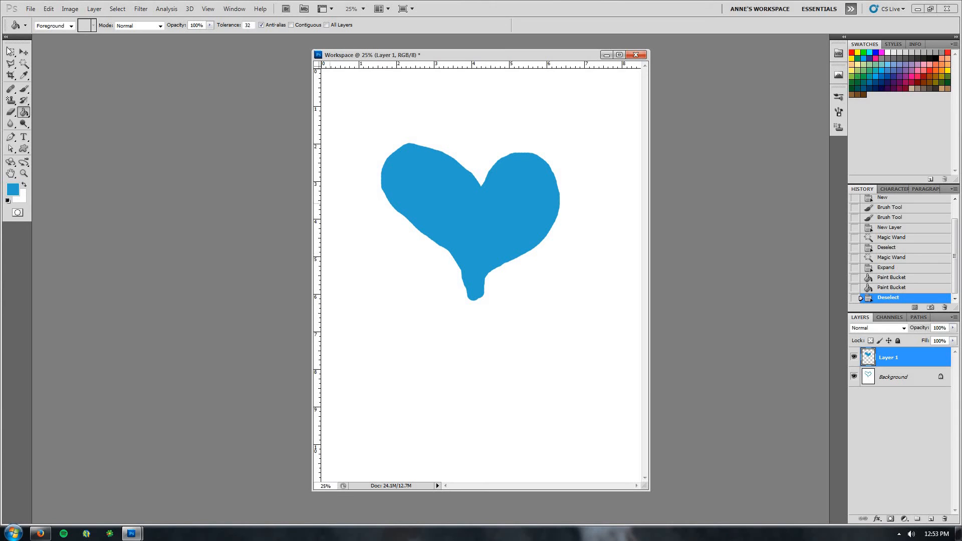
Open the Navigator panel and dock it into the panel group beside Swatches
{"action": "left_click", "coordinate": [234, 9]}
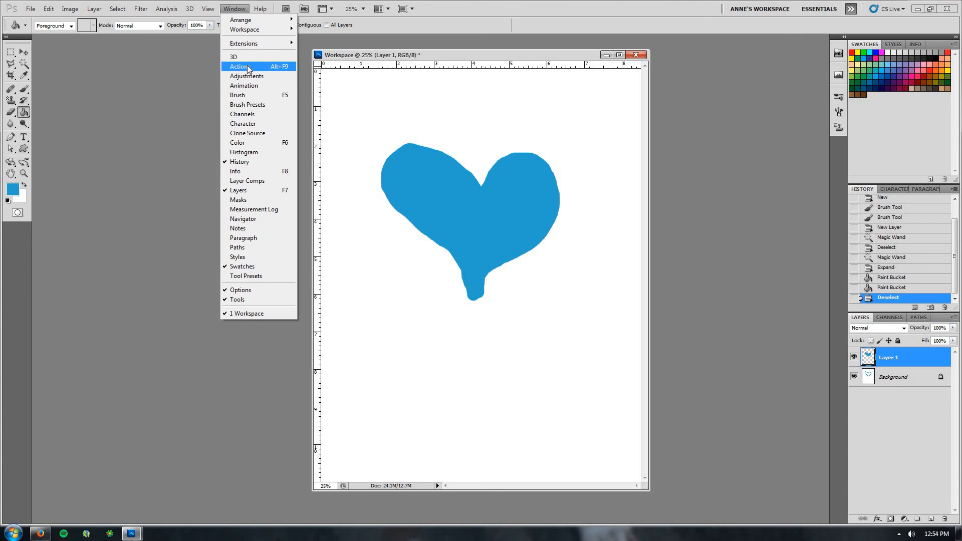
{"action": "left_click", "coordinate": [235, 220]}
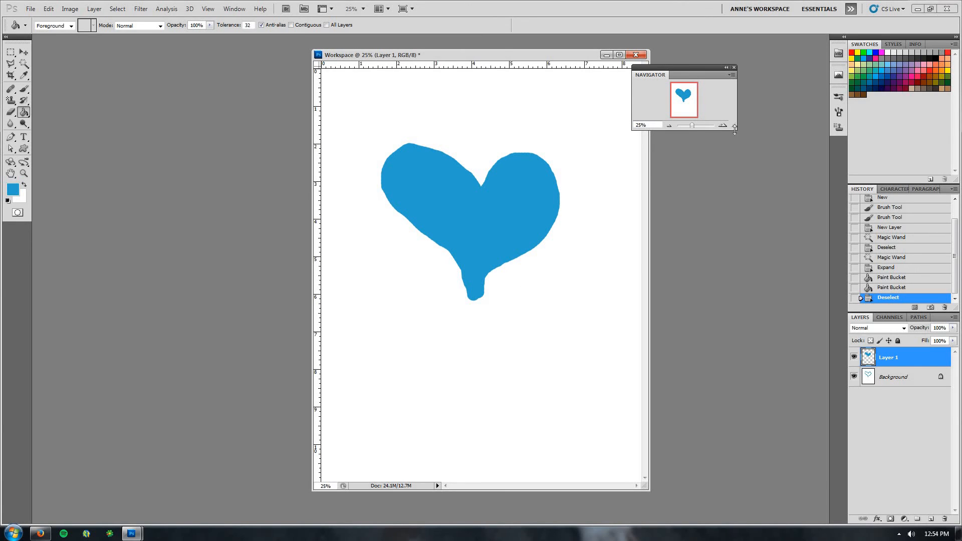
{"action": "left_click_drag", "start_coordinate": [735, 130], "coordinate": [759, 200]}
{"action": "left_click_drag", "start_coordinate": [709, 69], "coordinate": [743, 76]}
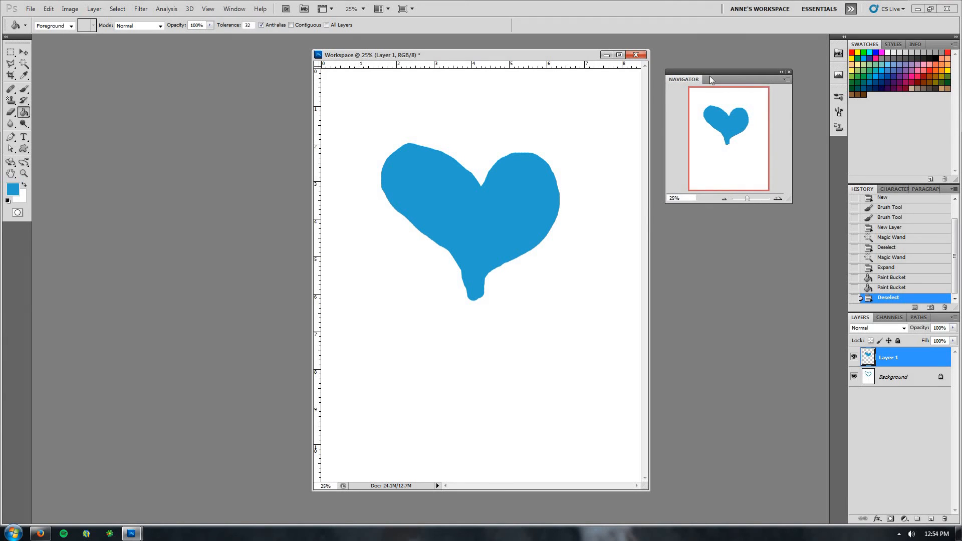
{"action": "left_click_drag", "start_coordinate": [709, 77], "coordinate": [901, 46]}
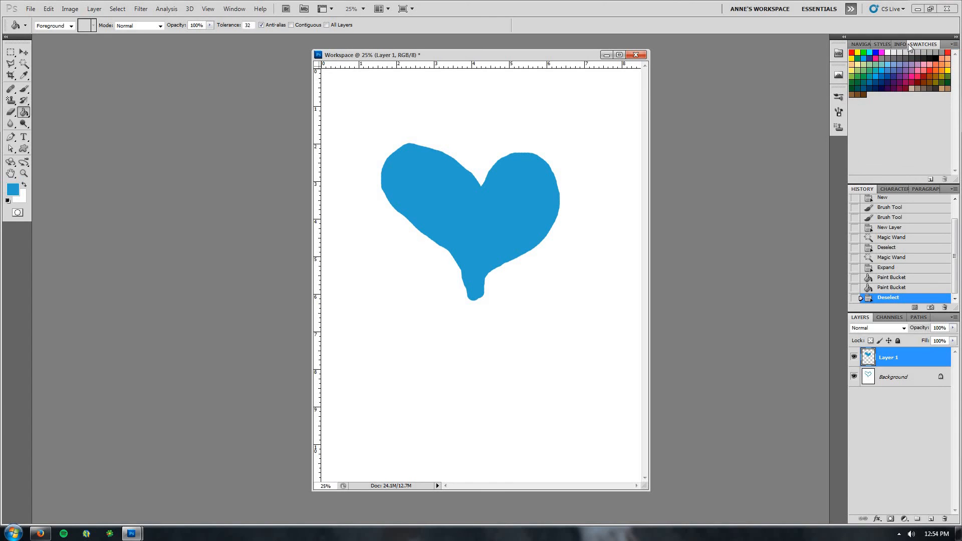
{"action": "left_click", "coordinate": [863, 44]}
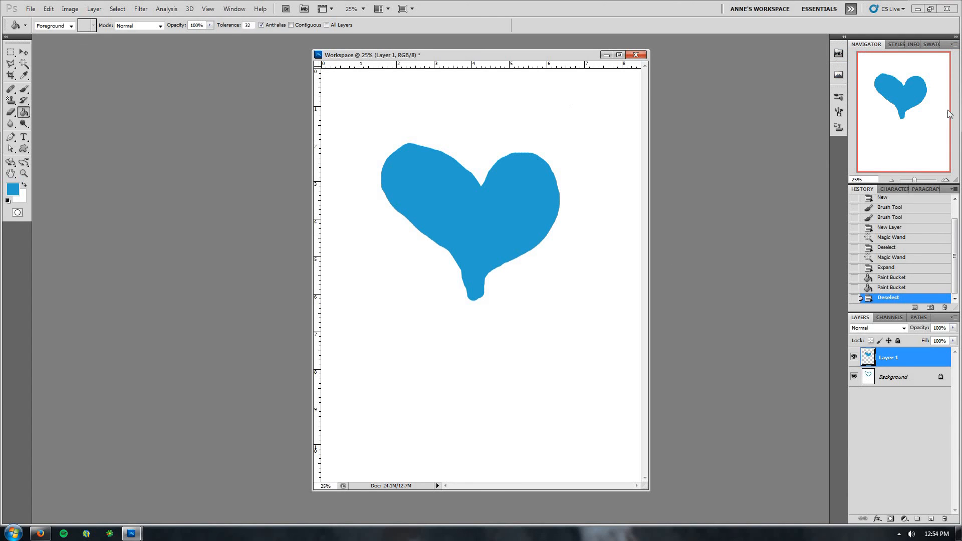
Zoom into the heart with the Navigator slider, pan across it, and zoom back out
{"action": "left_click_drag", "start_coordinate": [914, 181], "coordinate": [922, 179]}
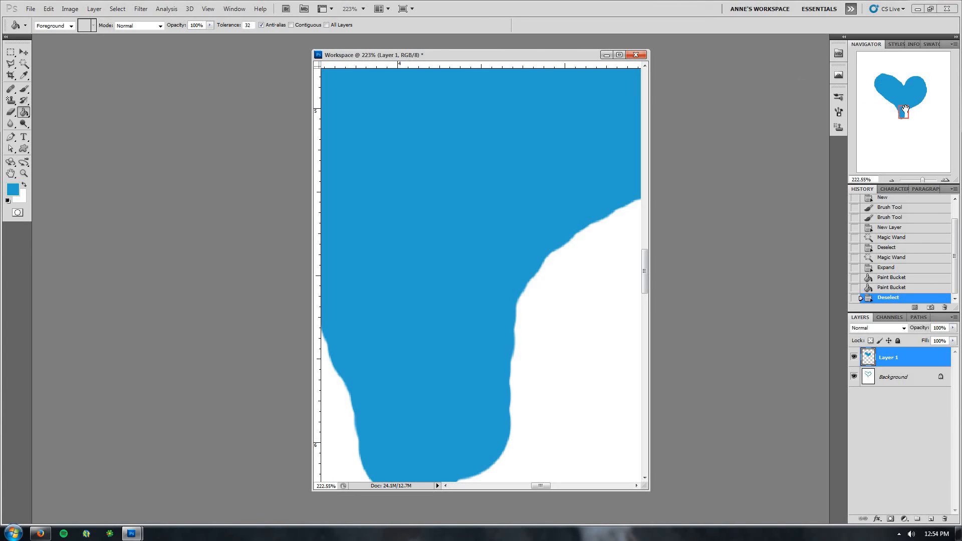
{"action": "mouse_move", "coordinate": [903, 110]}
{"action": "left_mouse_down"}
{"action": "mouse_move", "coordinate": [923, 84]}
{"action": "mouse_move", "coordinate": [921, 95]}
{"action": "mouse_move", "coordinate": [898, 105]}
{"action": "left_mouse_up"}
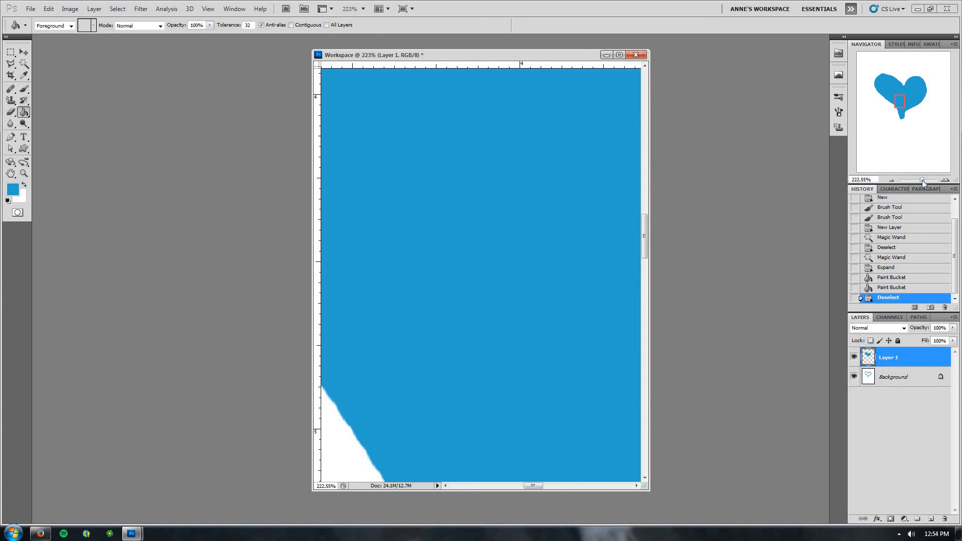
{"action": "left_click_drag", "start_coordinate": [922, 179], "coordinate": [914, 179]}
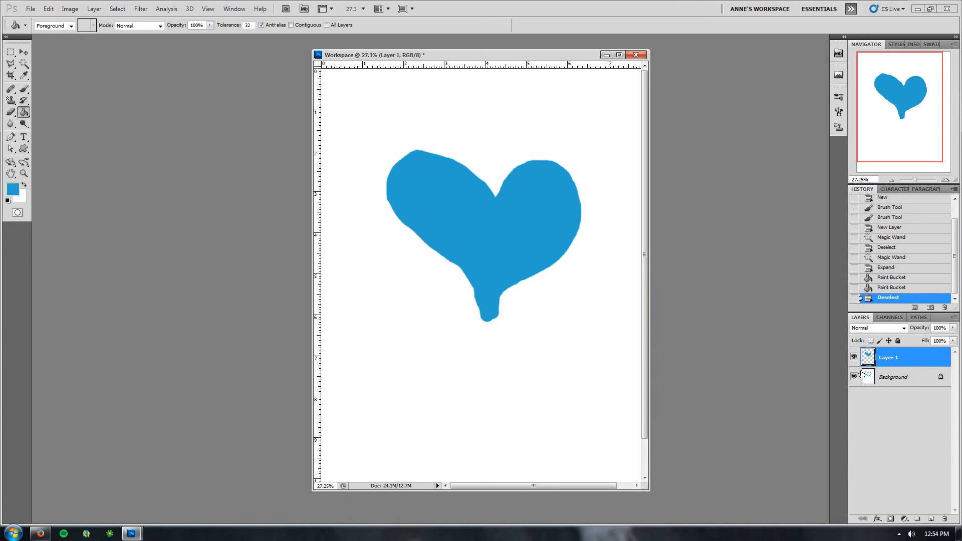
Hide and reshow Layer 1 to compare the fill with the Background stroke, leaving Background active
{"action": "left_click", "coordinate": [886, 382]}
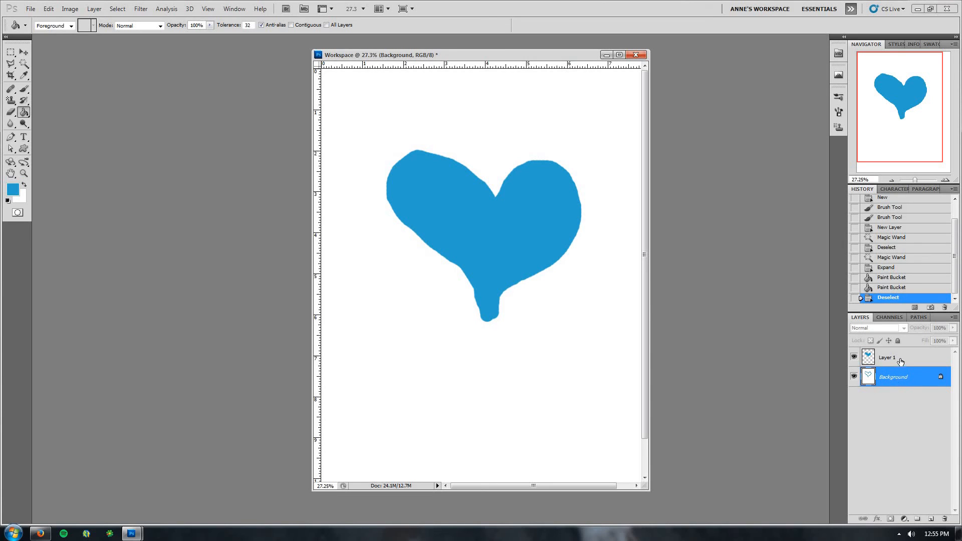
{"action": "left_click", "coordinate": [868, 360]}
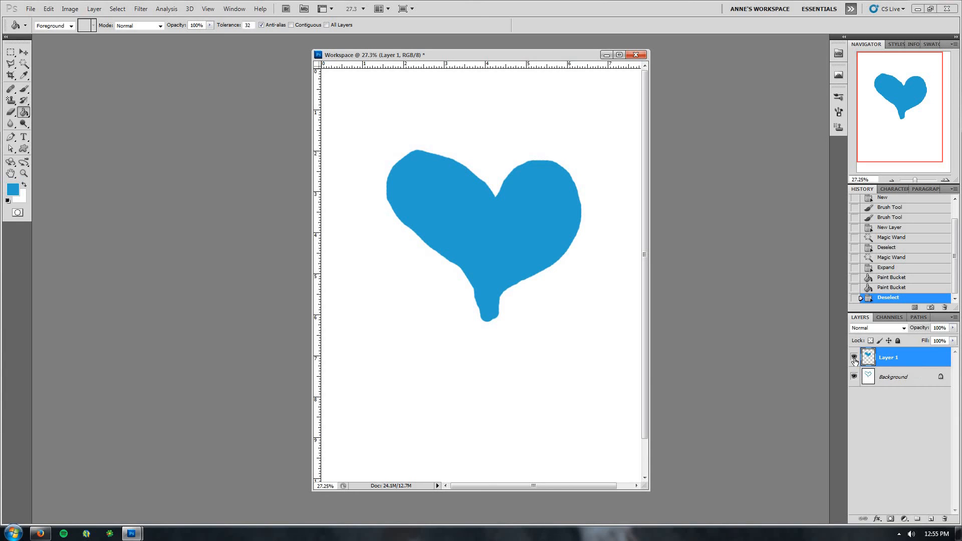
{"action": "left_click", "coordinate": [853, 357]}
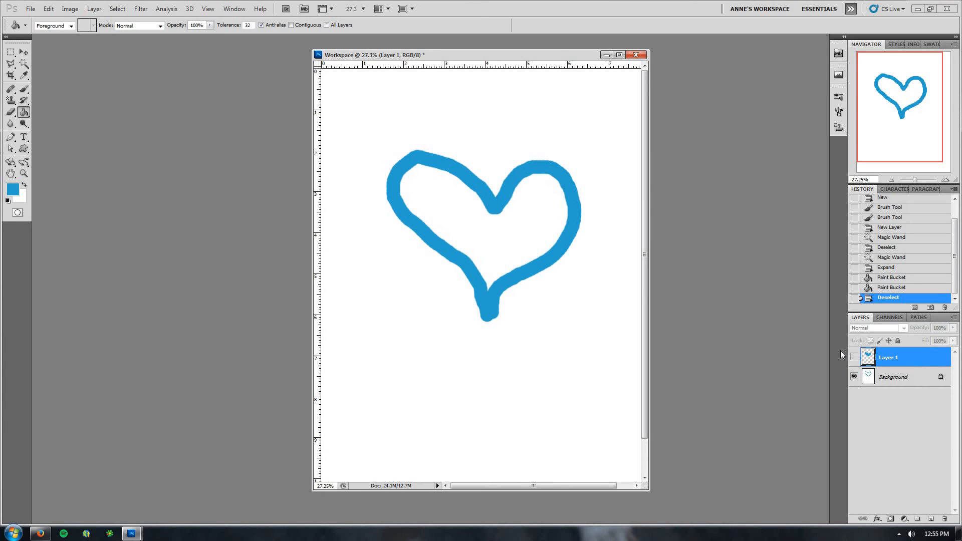
{"action": "left_click", "coordinate": [875, 383]}
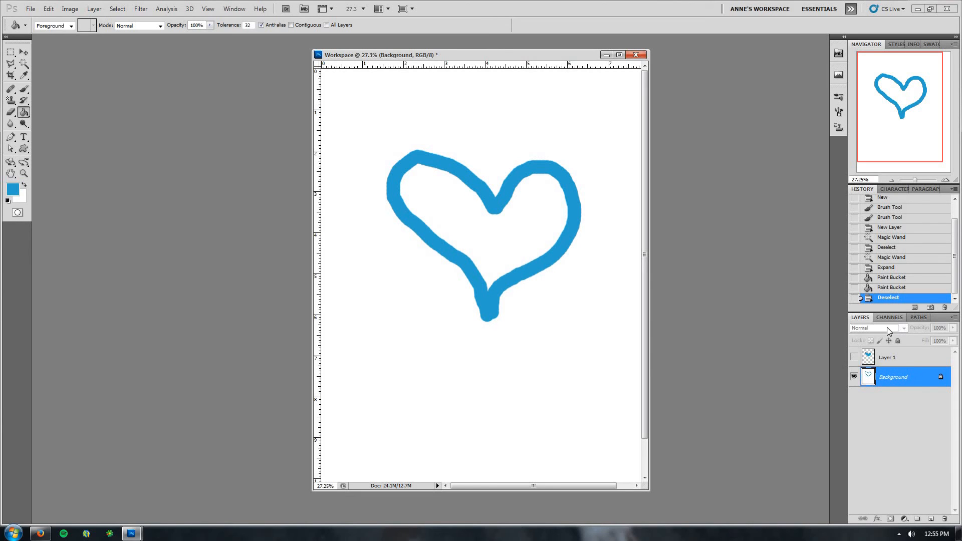
{"action": "left_click", "coordinate": [853, 357]}
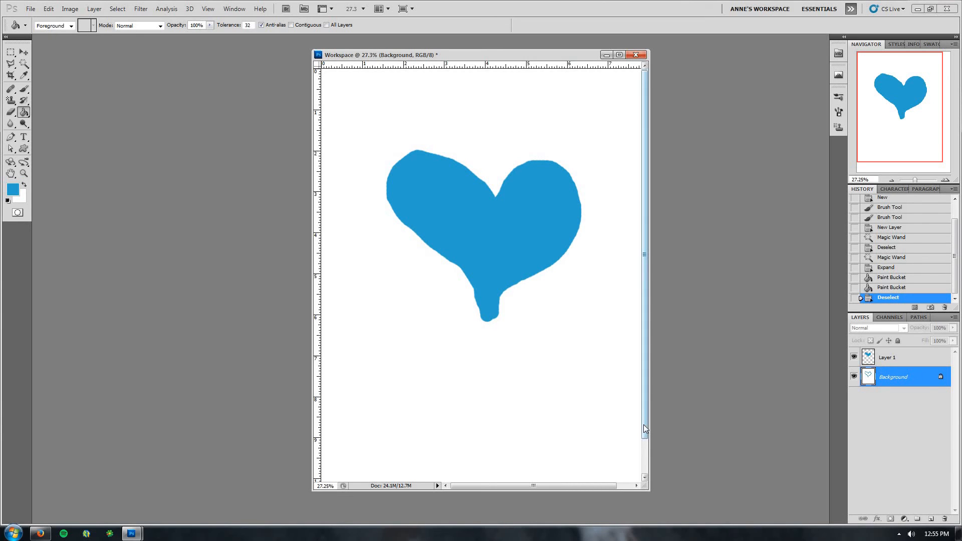
Choose the Rectangle Tool from the shape tools
{"action": "left_click_drag", "start_coordinate": [644, 426], "coordinate": [644, 427]}
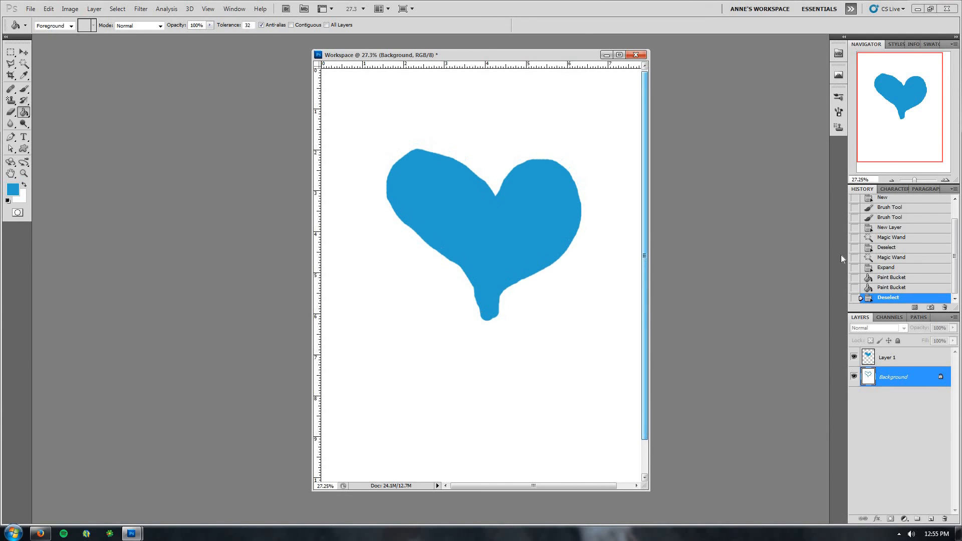
{"action": "left_click", "coordinate": [892, 181]}
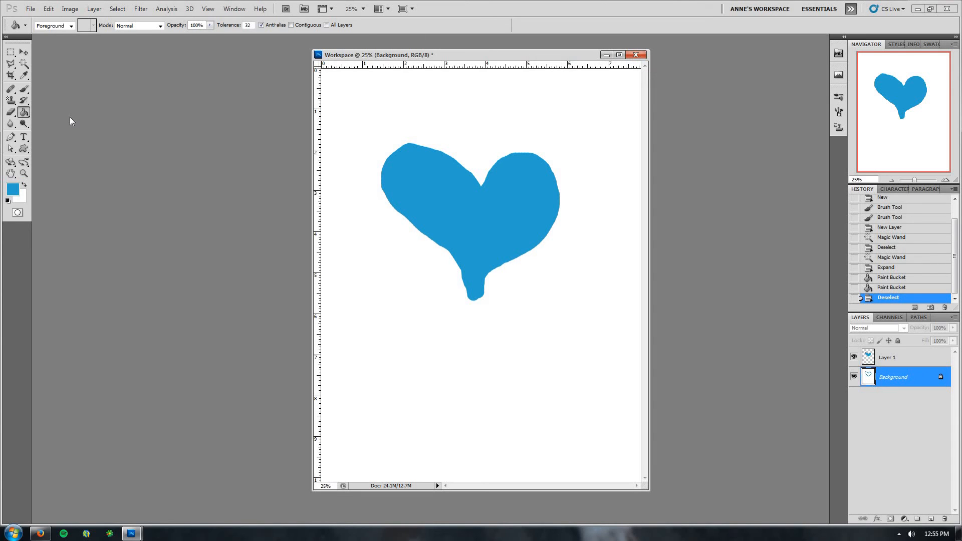
{"action": "left_click", "coordinate": [27, 149]}
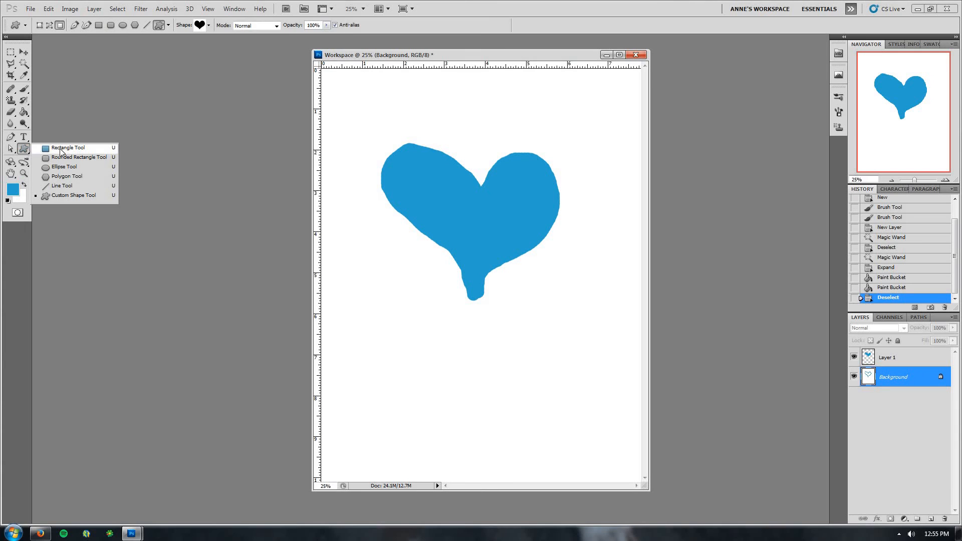
{"action": "left_click", "coordinate": [57, 149]}
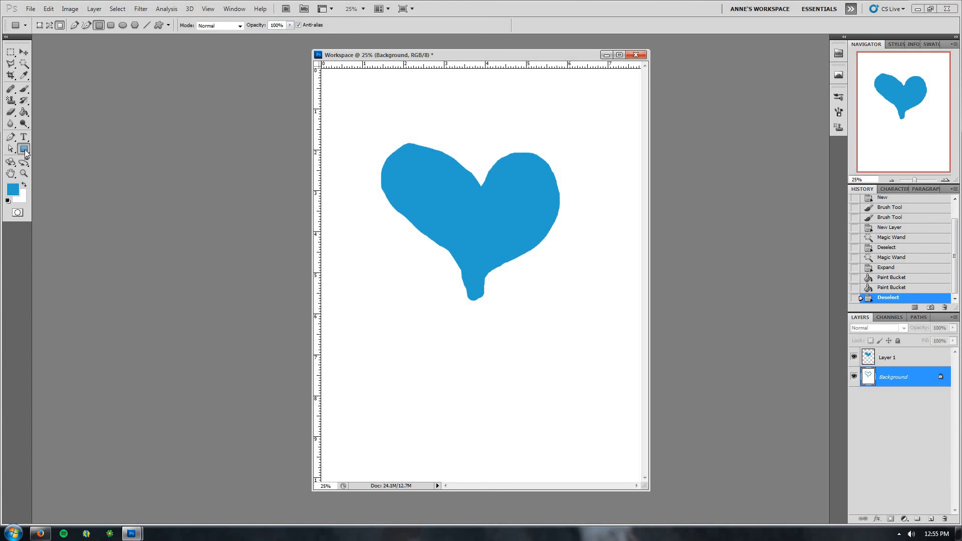
Switch to the Custom Shape Tool, pick the heart shape from the shape picker, and check its geometry options
{"action": "left_click", "coordinate": [25, 151]}
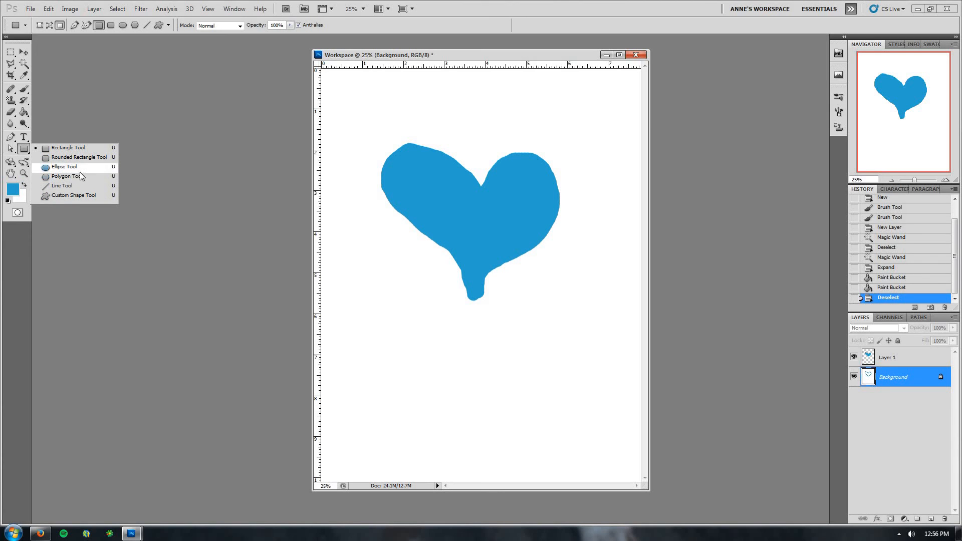
{"action": "left_click", "coordinate": [44, 196]}
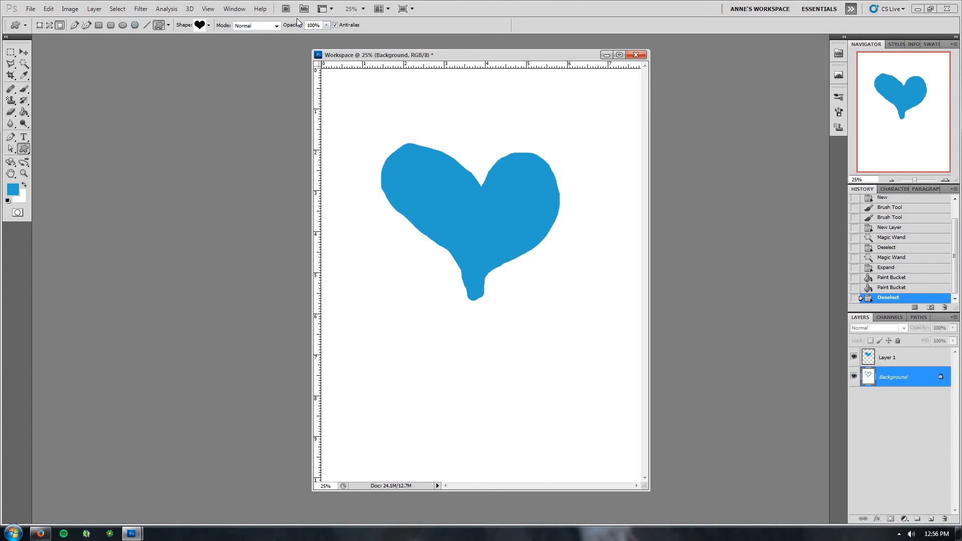
{"action": "left_click", "coordinate": [210, 26]}
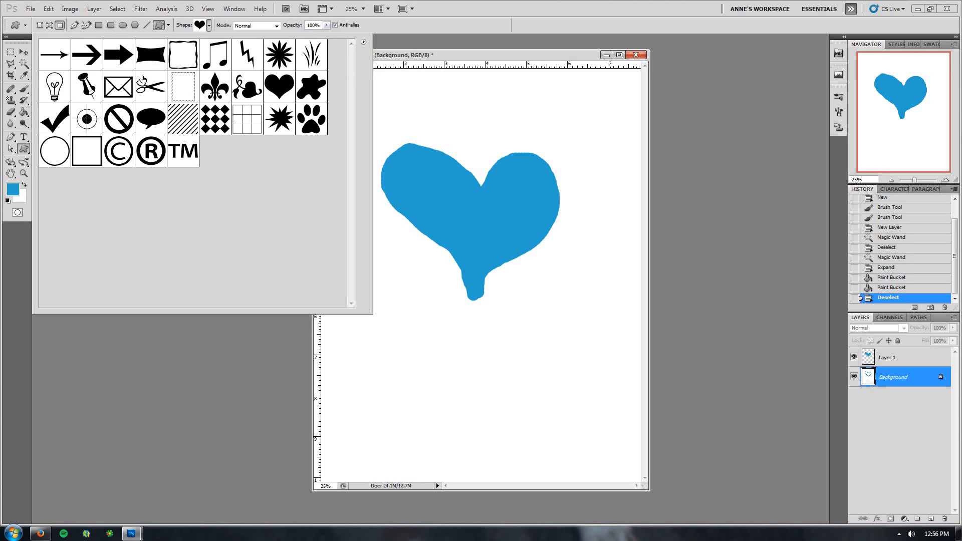
{"action": "left_click", "coordinate": [363, 42]}
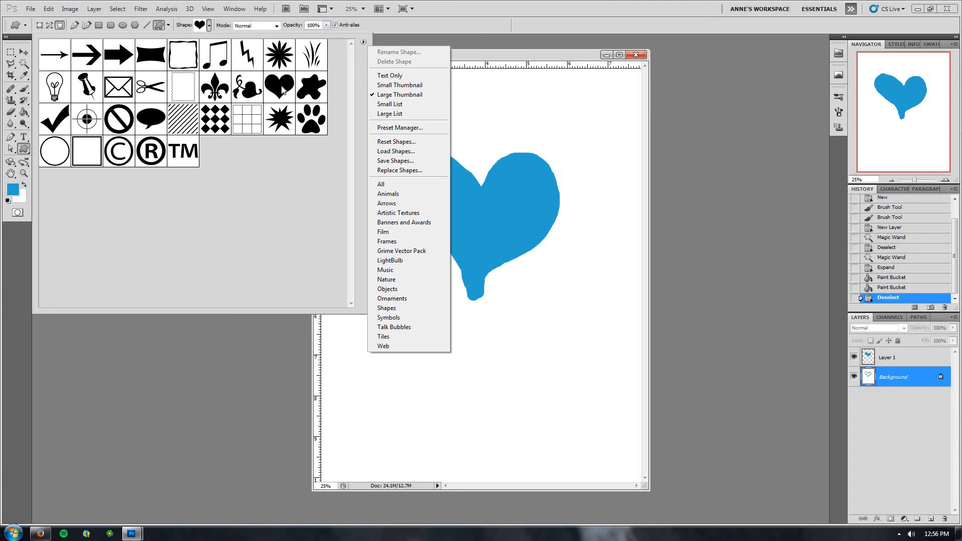
{"action": "left_click", "coordinate": [259, 100]}
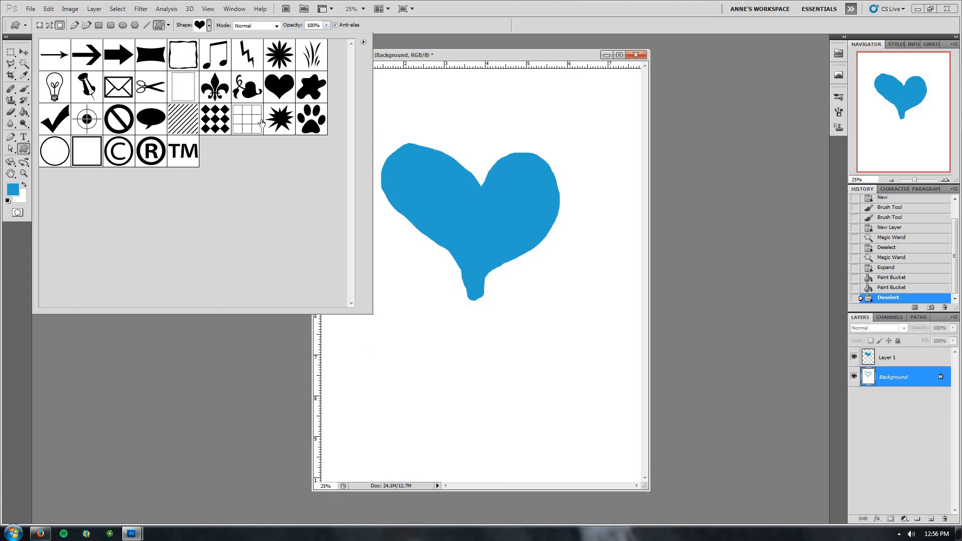
{"action": "left_click", "coordinate": [282, 91]}
{"action": "left_click", "coordinate": [415, 23]}
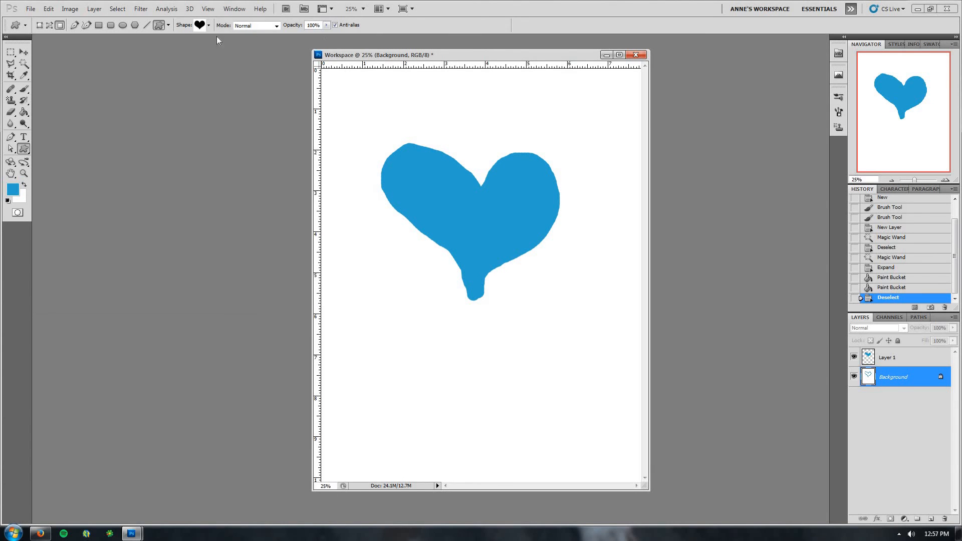
{"action": "left_click", "coordinate": [168, 25]}
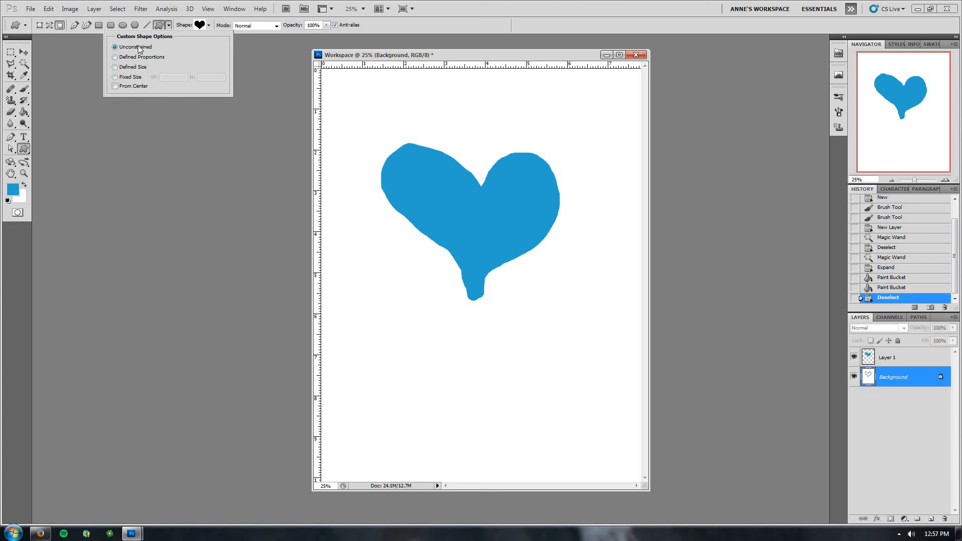
{"action": "left_click", "coordinate": [442, 55]}
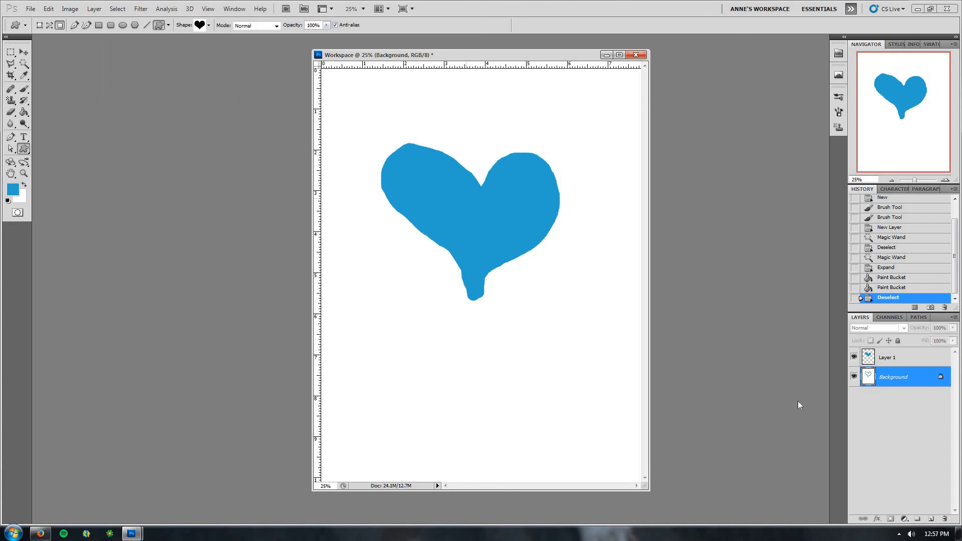
Add a new layer above Layer 1 and draw a heart custom shape below the painted heart
{"action": "left_click", "coordinate": [890, 357]}
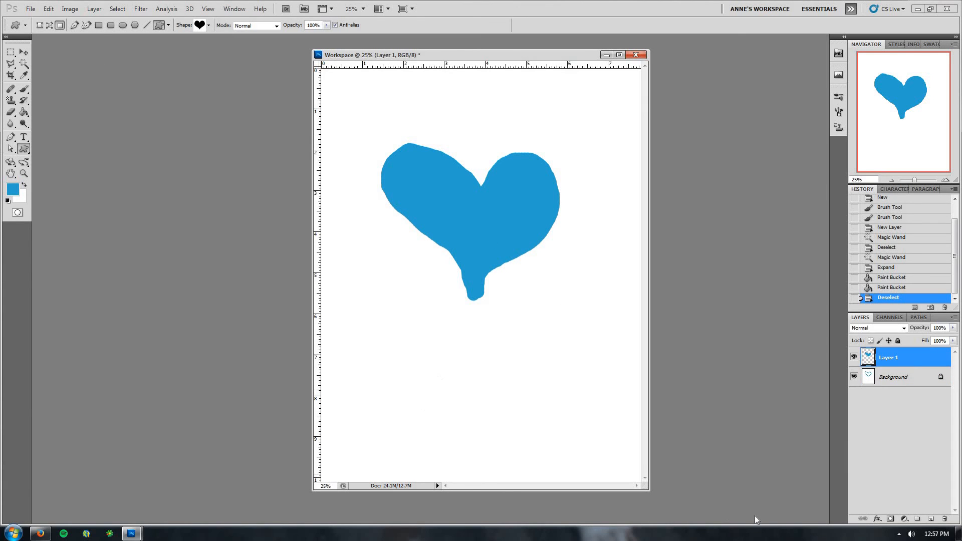
{"action": "left_click", "coordinate": [930, 520]}
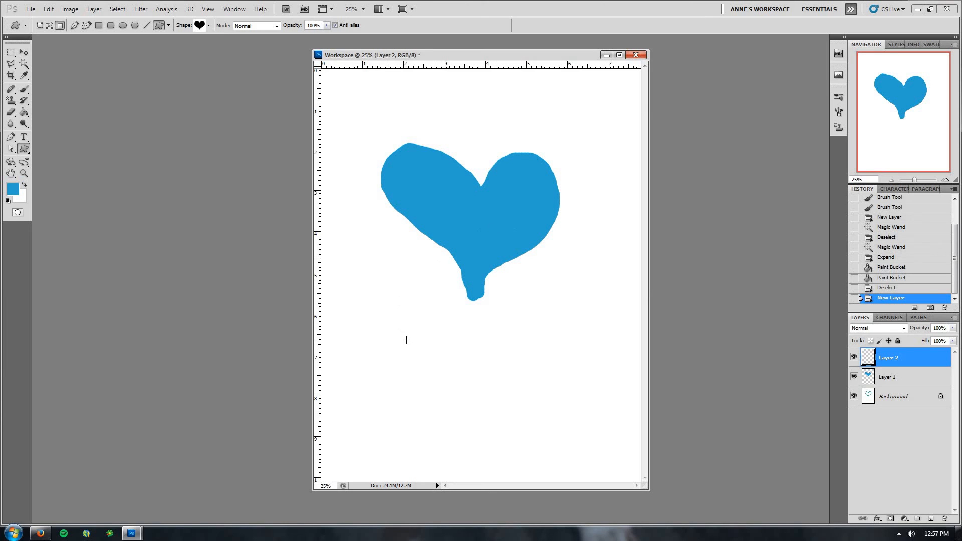
{"action": "left_click_drag", "start_coordinate": [391, 320], "coordinate": [374, 414]}
{"action": "left_click_drag", "start_coordinate": [456, 398], "coordinate": [408, 410]}
{"action": "left_click_drag", "start_coordinate": [485, 378], "coordinate": [445, 400]}
{"action": "left_click_drag", "start_coordinate": [450, 394], "coordinate": [574, 460]}
{"action": "left_click_drag", "start_coordinate": [575, 460], "coordinate": [577, 461]}
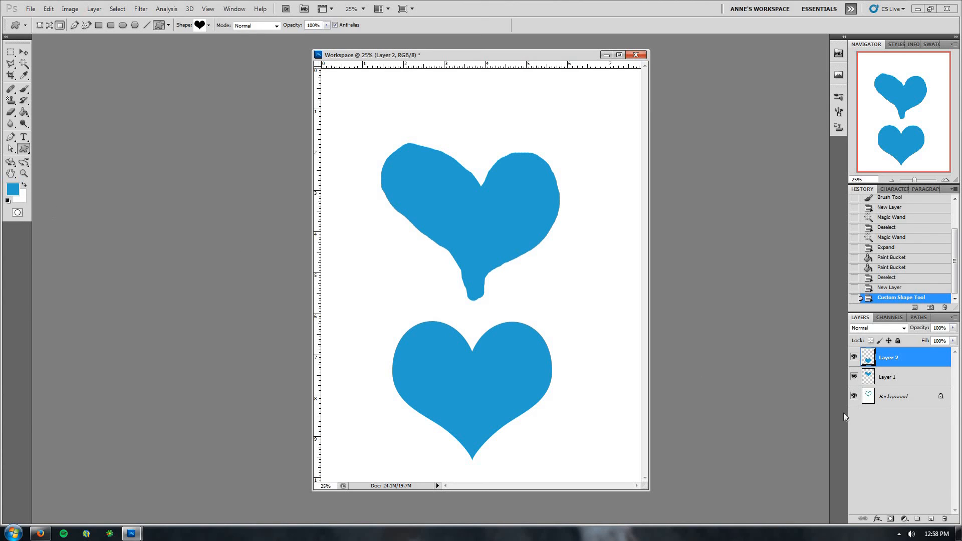
Add another new layer and choose the paw print shape for the Custom Shape Tool
{"action": "left_click", "coordinate": [930, 518]}
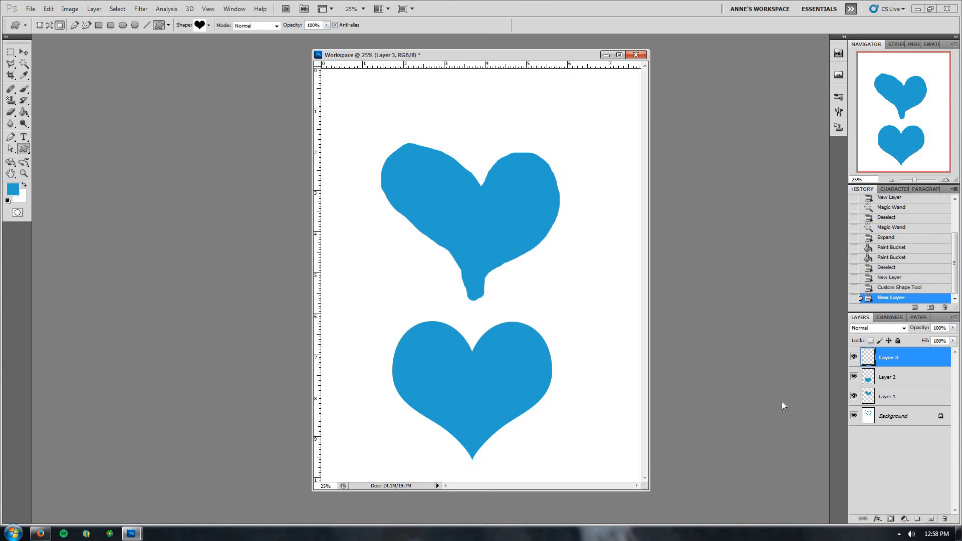
{"action": "right_click", "coordinate": [25, 153]}
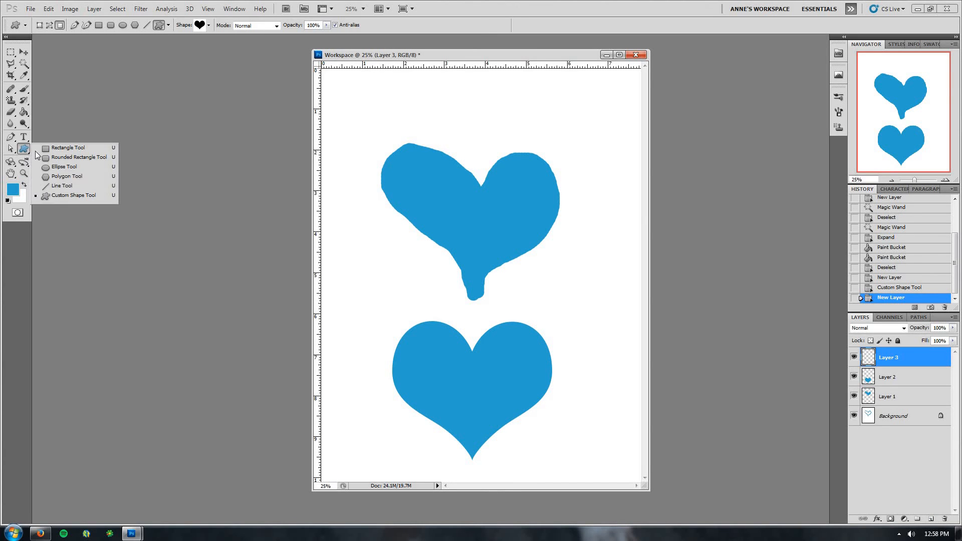
{"action": "left_click", "coordinate": [62, 195]}
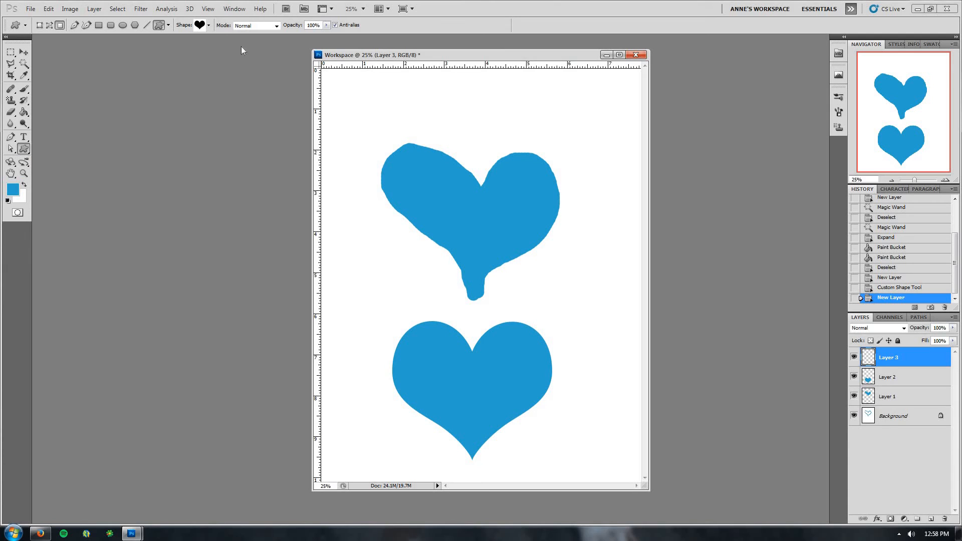
{"action": "left_click", "coordinate": [203, 28]}
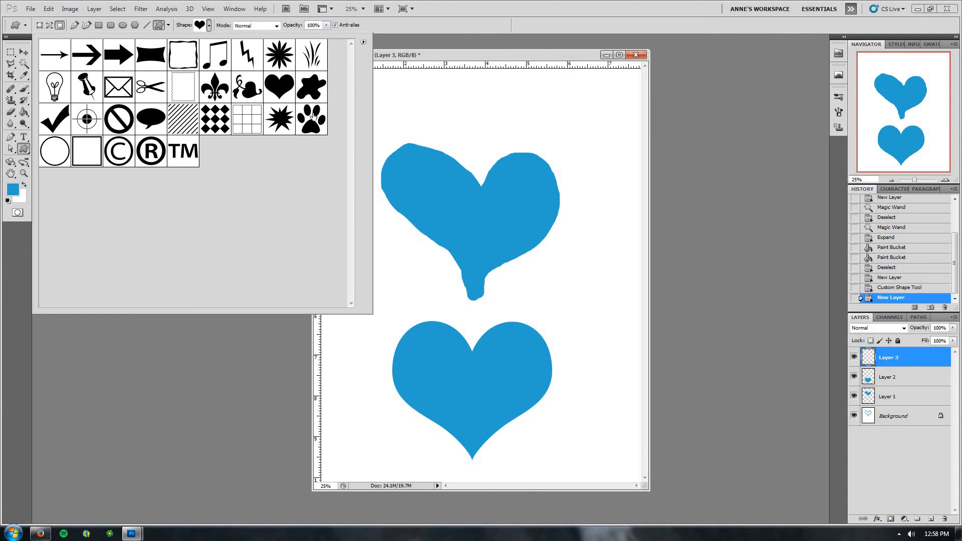
{"action": "left_click", "coordinate": [311, 128]}
{"action": "left_click", "coordinate": [411, 54]}
Set the foreground color to purple a618a4 and draw a paw print overlapping the upper heart's right side
{"action": "left_click", "coordinate": [13, 189]}
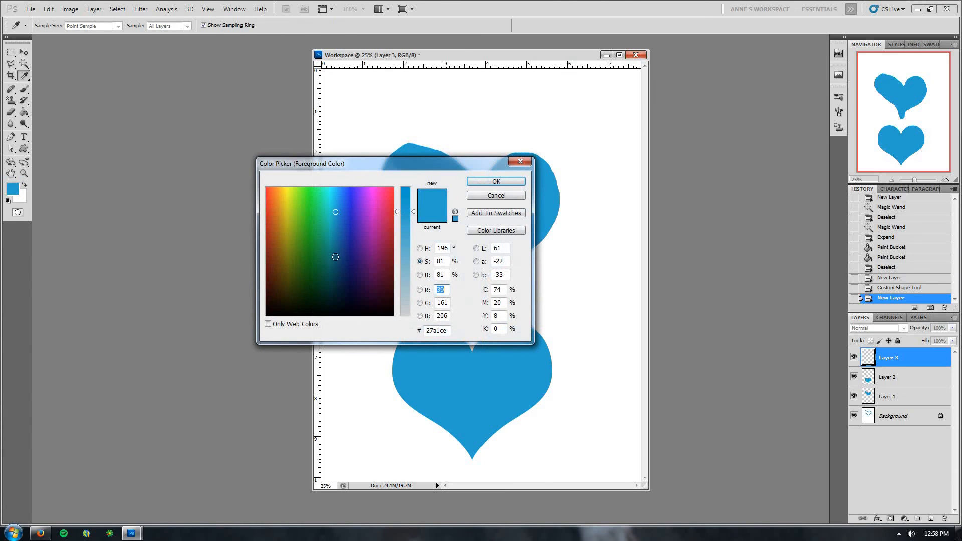
{"action": "left_click", "coordinate": [372, 232]}
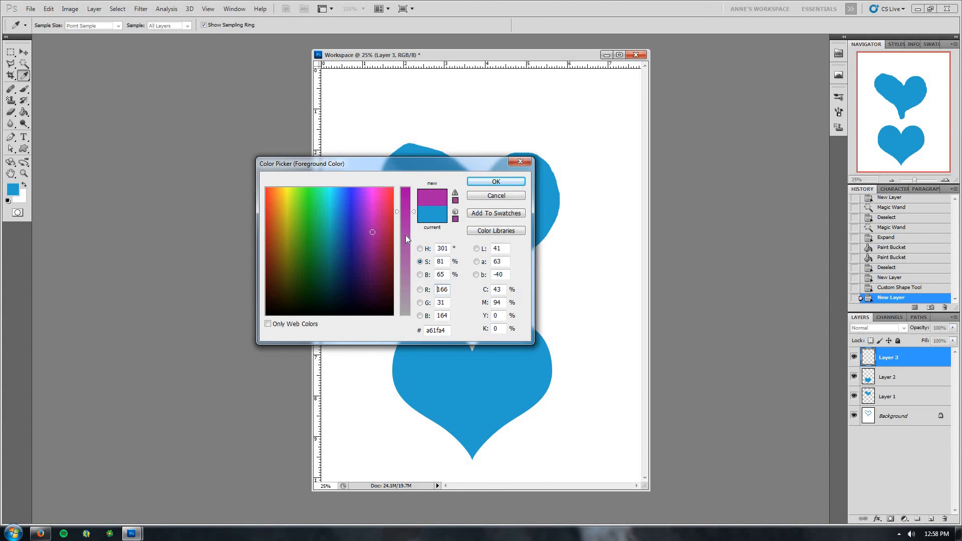
{"action": "left_click", "coordinate": [496, 181]}
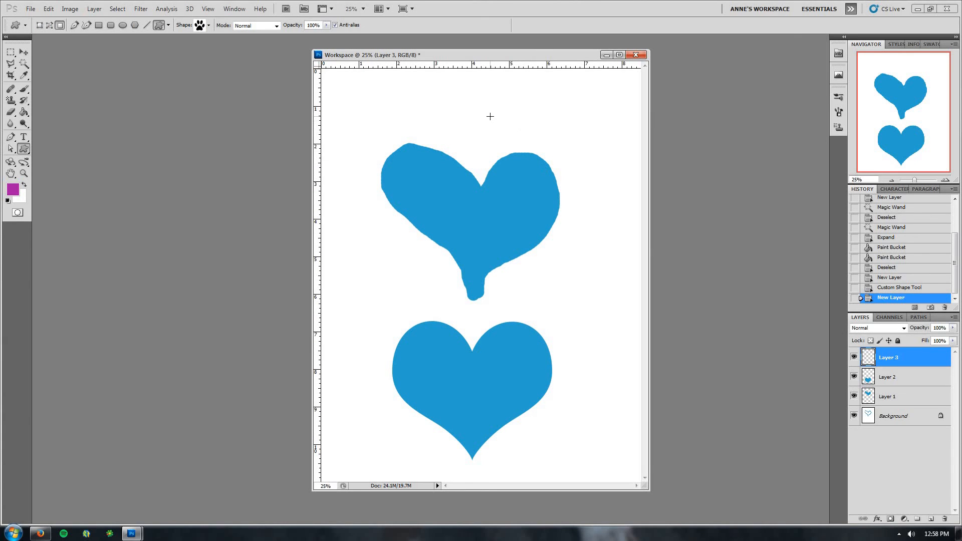
{"action": "left_click_drag", "start_coordinate": [493, 124], "coordinate": [622, 372]}
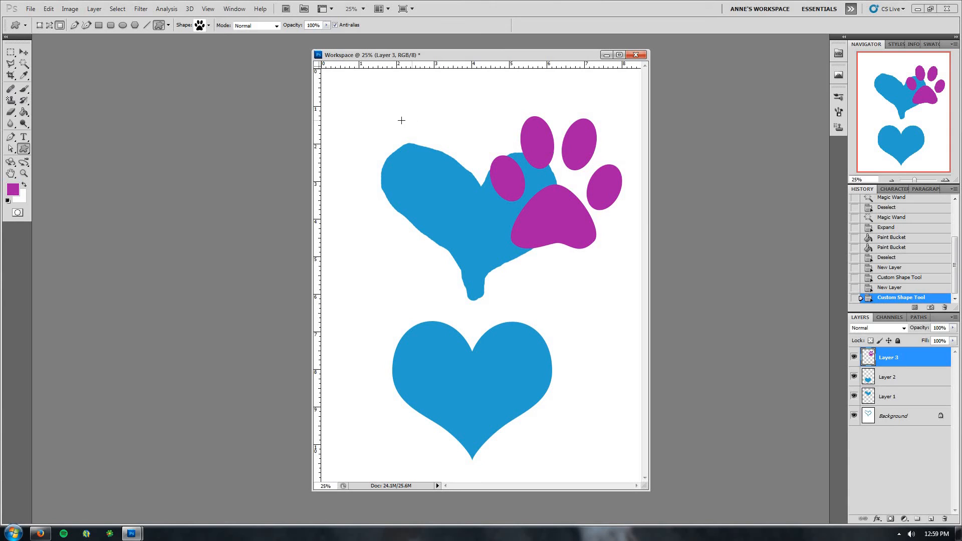
Sample the lower heart's blue as the foreground color with the Eyedropper Tool
{"action": "left_click", "coordinate": [23, 76]}
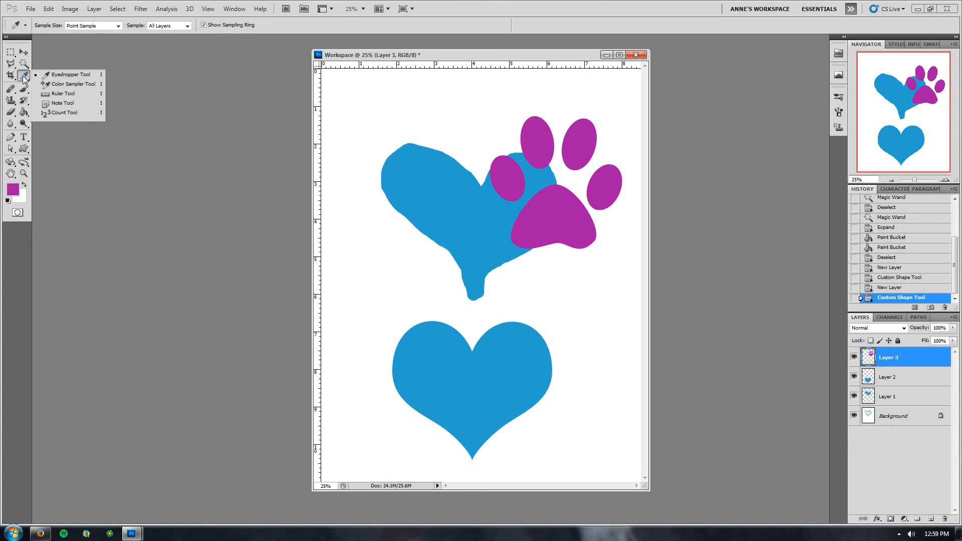
{"action": "left_click", "coordinate": [55, 78]}
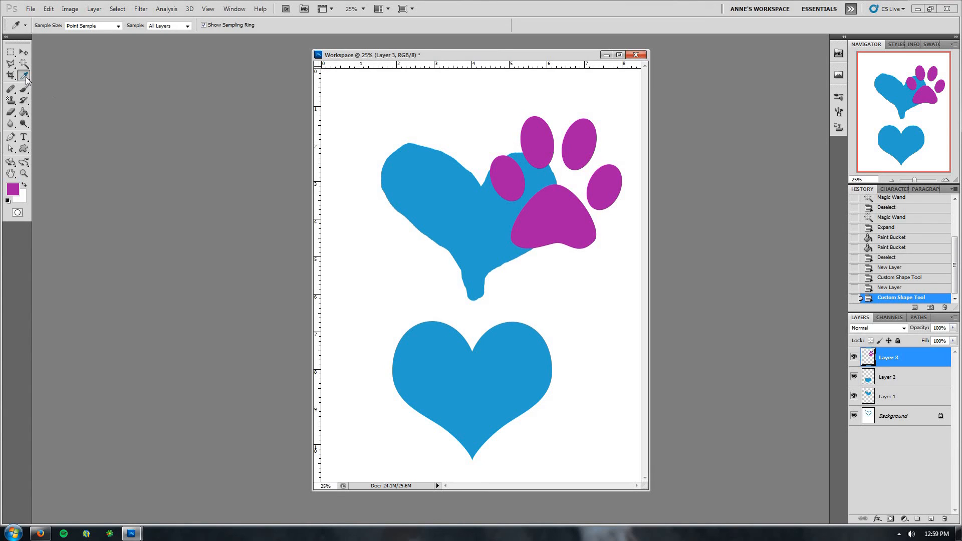
{"action": "left_click", "coordinate": [458, 393]}
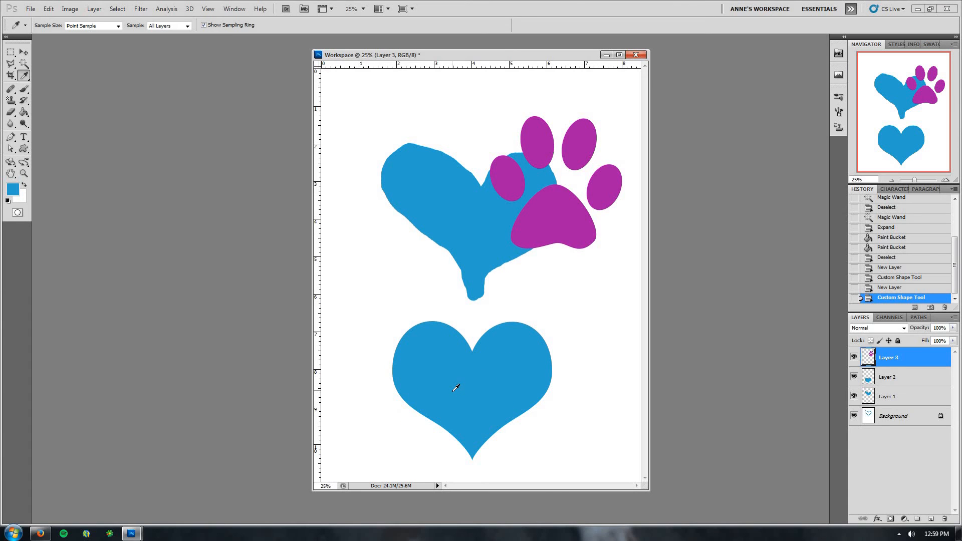
{"action": "left_click", "coordinate": [13, 190]}
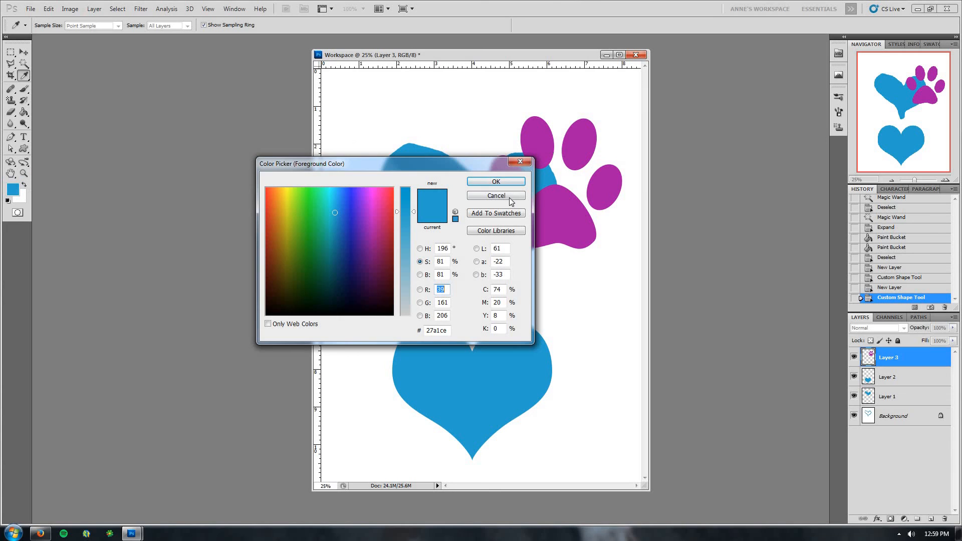
{"action": "left_click", "coordinate": [499, 181]}
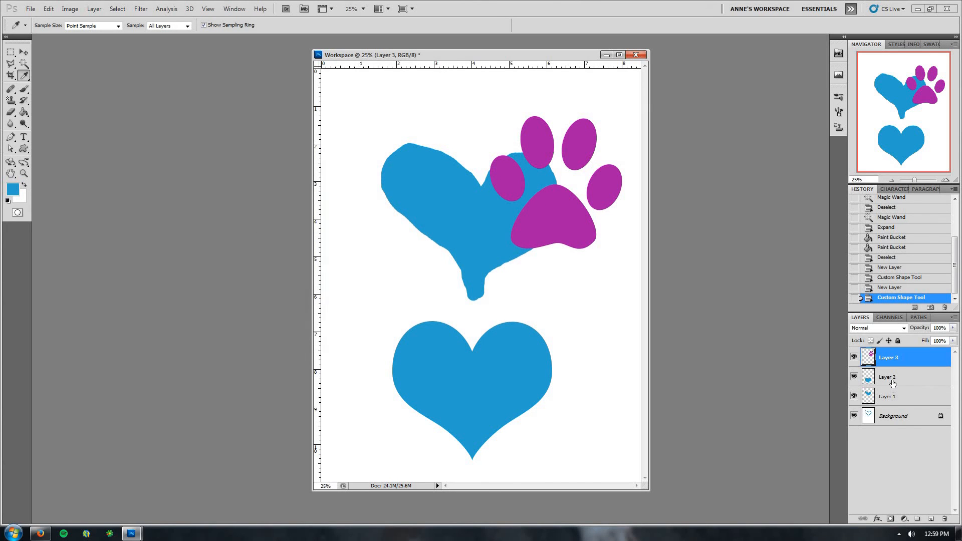
Paint an arrow tail and arrowhead through the lower heart on Layer 2 with the Brush Tool
{"action": "left_click", "coordinate": [893, 382]}
{"action": "left_click", "coordinate": [24, 89]}
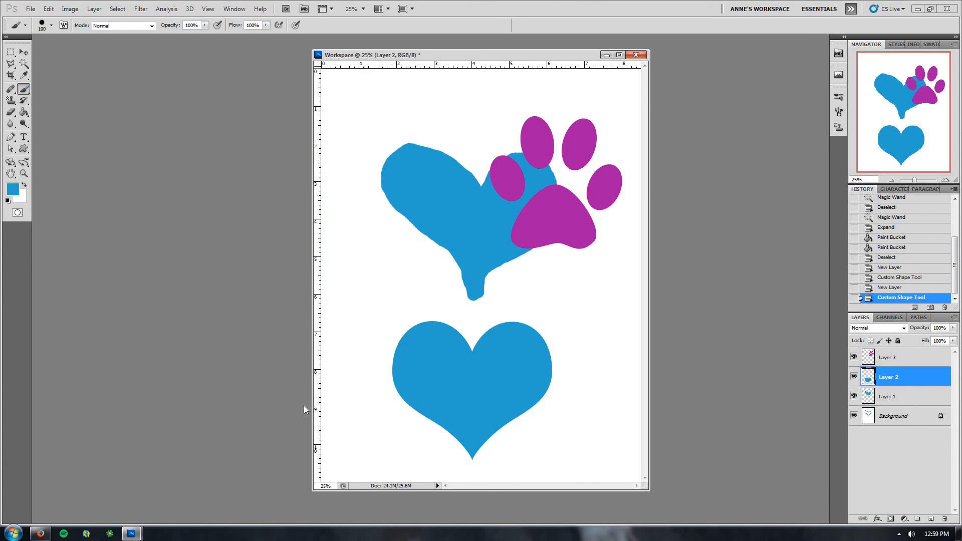
{"action": "left_click_drag", "start_coordinate": [373, 430], "coordinate": [422, 407]}
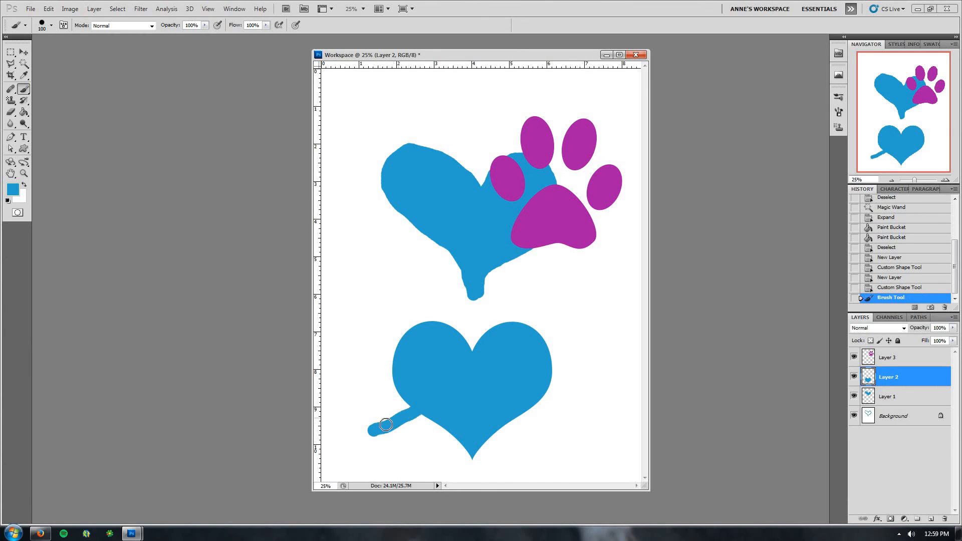
{"action": "mouse_move", "coordinate": [376, 431]}
{"action": "left_mouse_down"}
{"action": "mouse_move", "coordinate": [374, 456]}
{"action": "mouse_move", "coordinate": [350, 408]}
{"action": "mouse_move", "coordinate": [375, 404]}
{"action": "left_mouse_up"}
{"action": "mouse_move", "coordinate": [543, 348]}
{"action": "left_mouse_down"}
{"action": "mouse_move", "coordinate": [578, 332]}
{"action": "mouse_move", "coordinate": [587, 345]}
{"action": "mouse_move", "coordinate": [596, 311]}
{"action": "mouse_move", "coordinate": [562, 315]}
{"action": "mouse_move", "coordinate": [589, 328]}
{"action": "mouse_move", "coordinate": [554, 318]}
{"action": "left_mouse_up"}
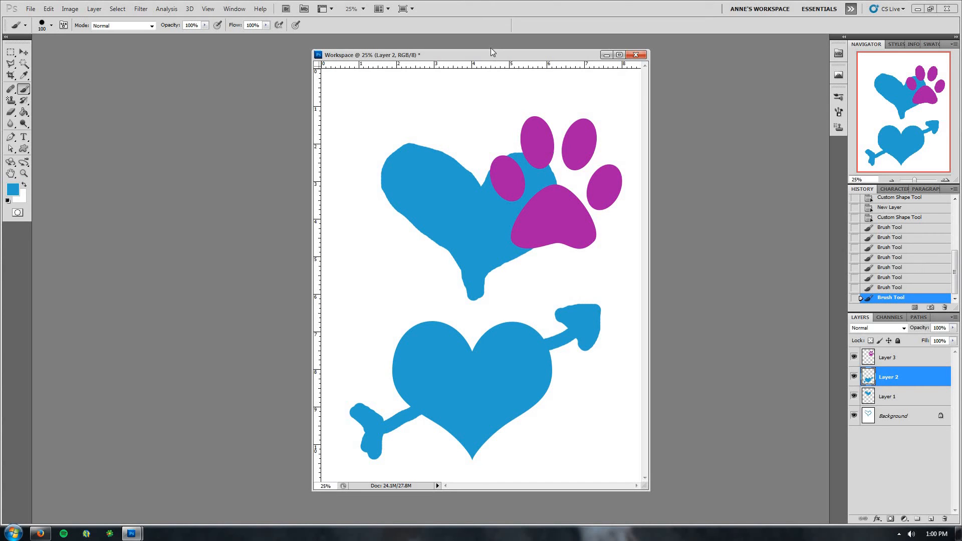
{"action": "left_click_drag", "start_coordinate": [498, 56], "coordinate": [487, 58]}
Save the document as Workspace in Photoshop PSD format on the Desktop, keeping Maximize Compatibility
{"action": "left_click", "coordinate": [31, 10]}
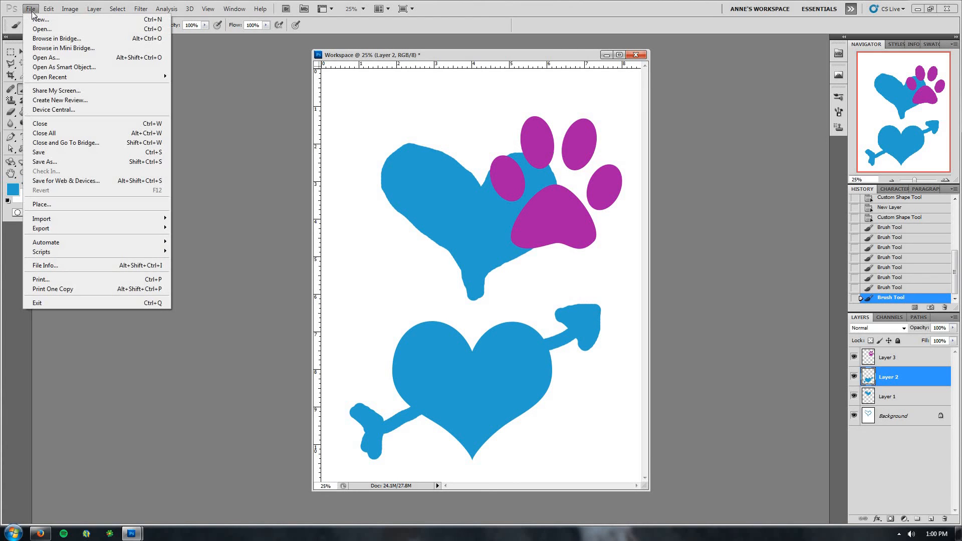
{"action": "left_click", "coordinate": [71, 152]}
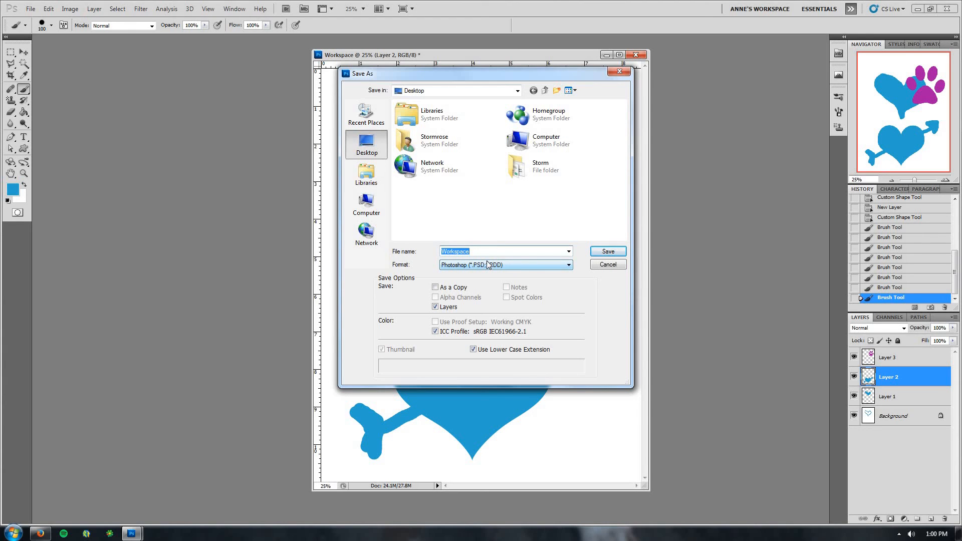
{"action": "left_click", "coordinate": [456, 266]}
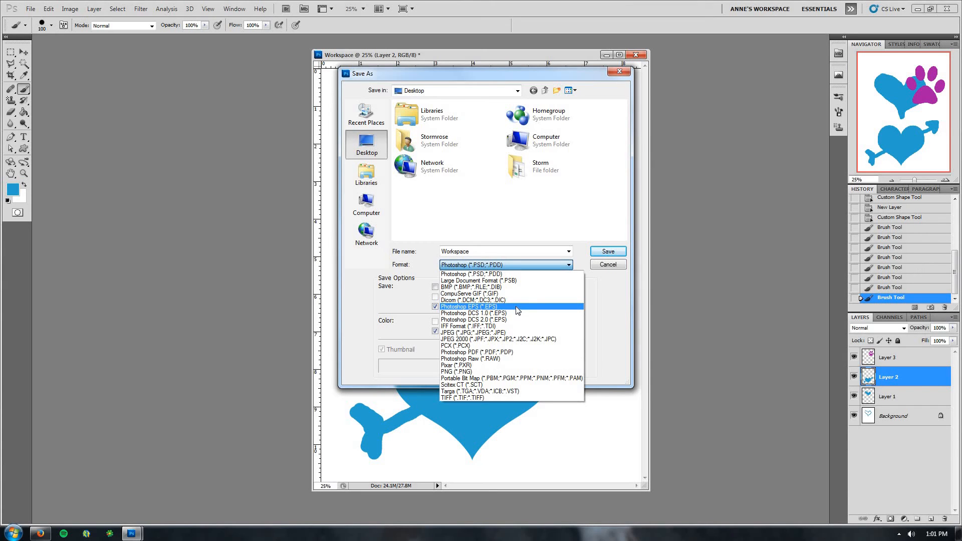
{"action": "left_click", "coordinate": [484, 274]}
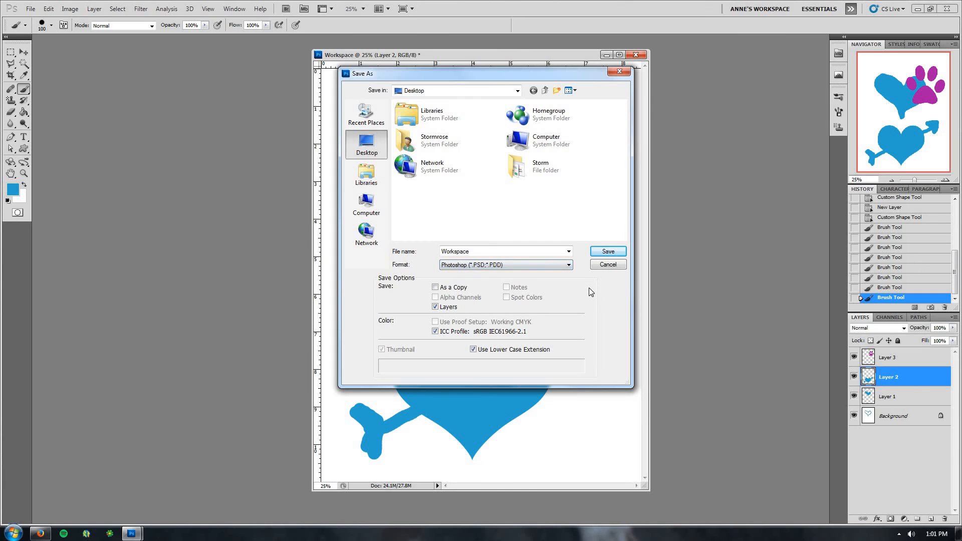
{"action": "left_click", "coordinate": [606, 255]}
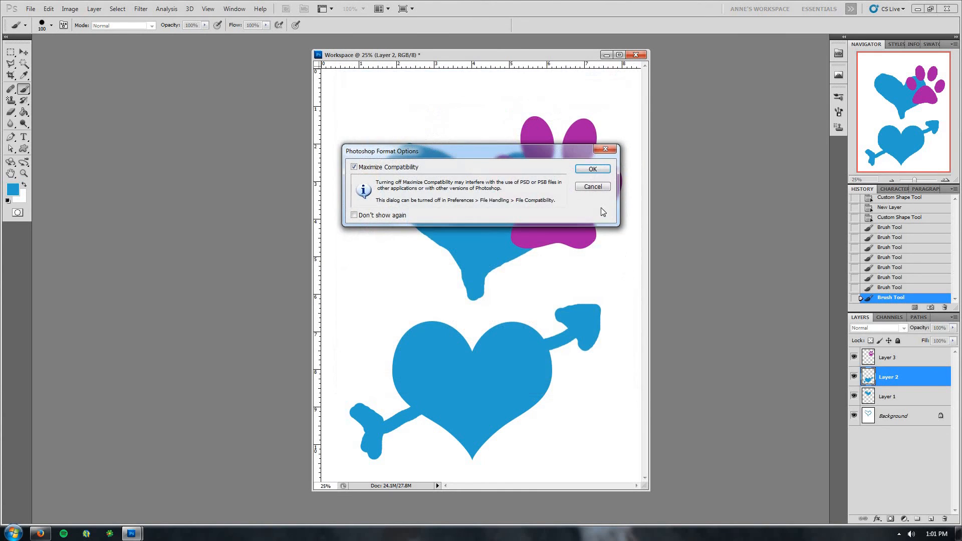
{"action": "left_click", "coordinate": [597, 166]}
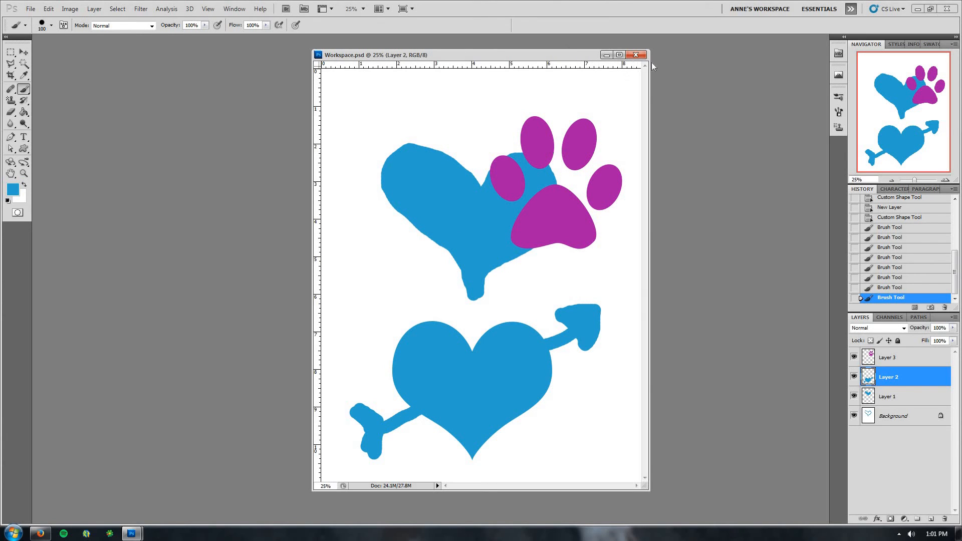
Close the document and reload Anne's Workspace, bringing up the Color panel tab
{"action": "left_click", "coordinate": [636, 55]}
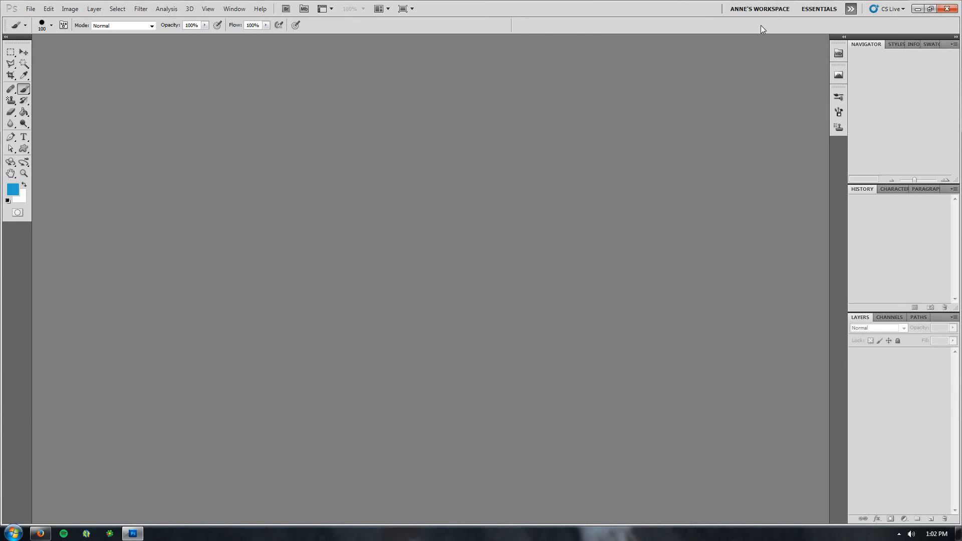
{"action": "left_click", "coordinate": [761, 10]}
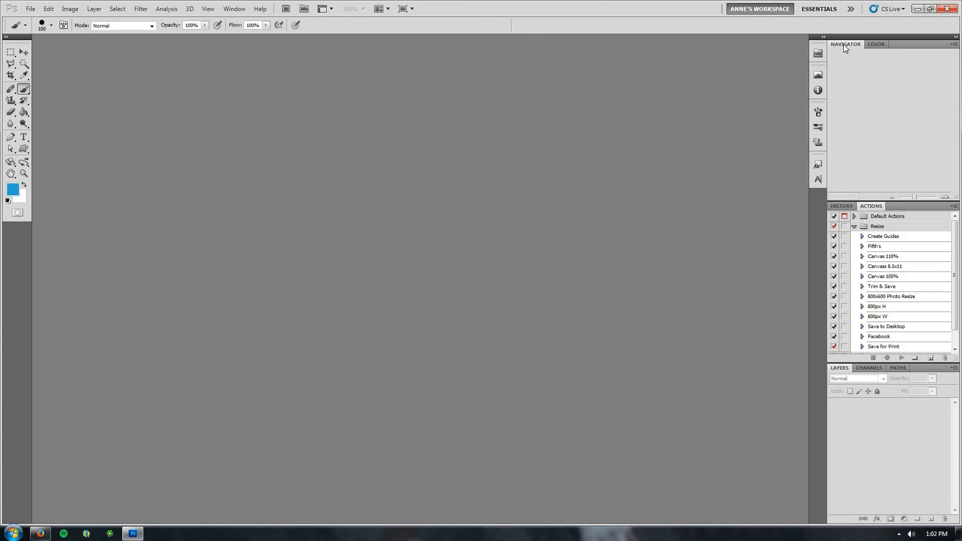
{"action": "left_click", "coordinate": [871, 45]}
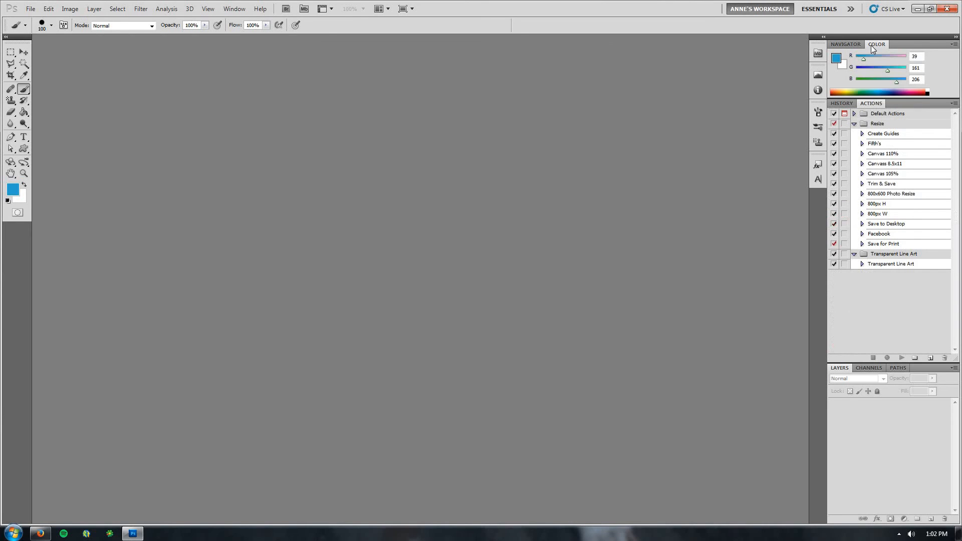
Switch between the Navigator, History and Actions panel tabs, leaving the History panel showing
{"action": "left_click", "coordinate": [850, 45]}
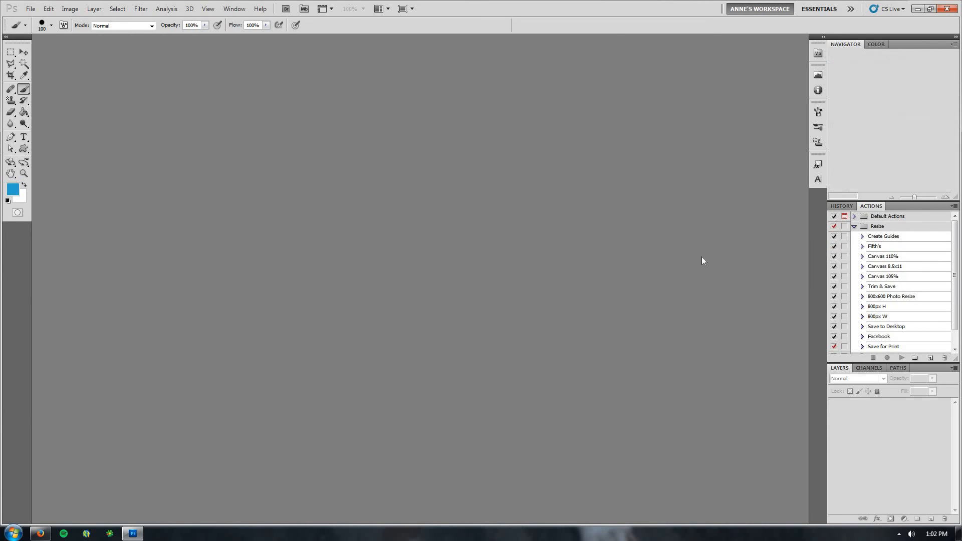
{"action": "left_click", "coordinate": [847, 207]}
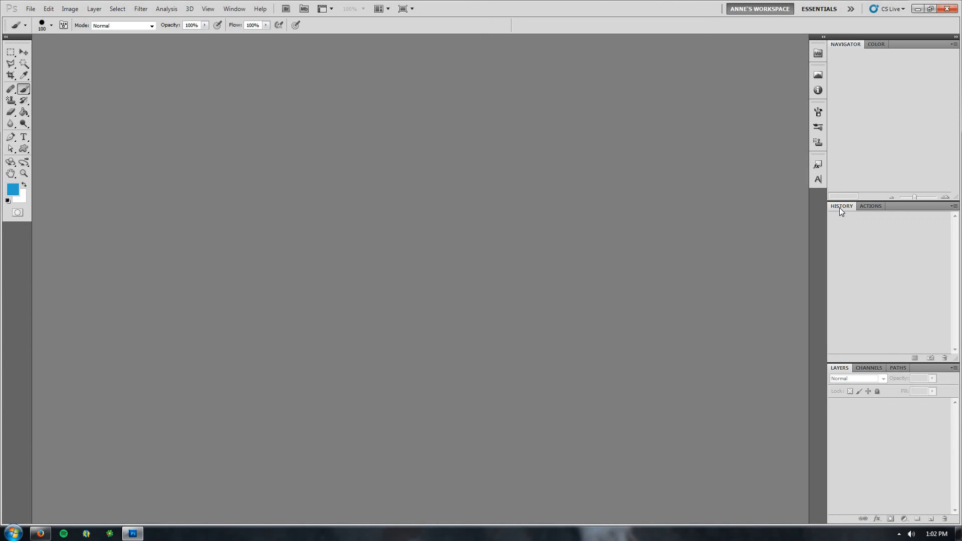
{"action": "left_click", "coordinate": [864, 209]}
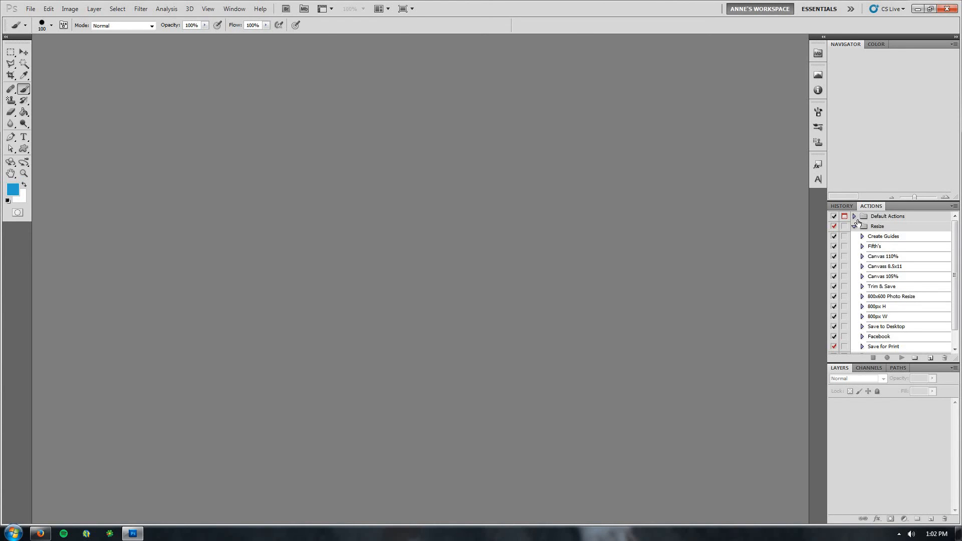
{"action": "left_click", "coordinate": [846, 209]}
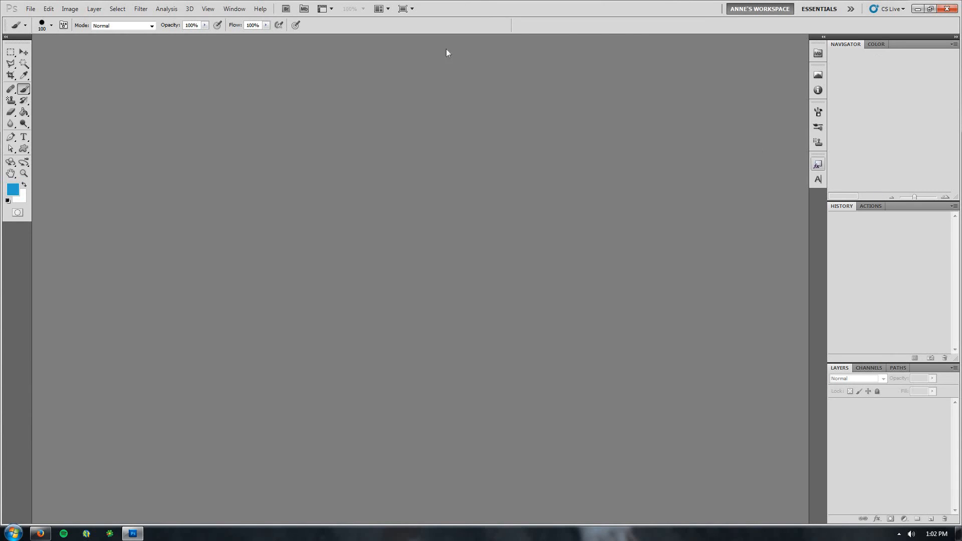
{"action": "left_click", "coordinate": [234, 14]}
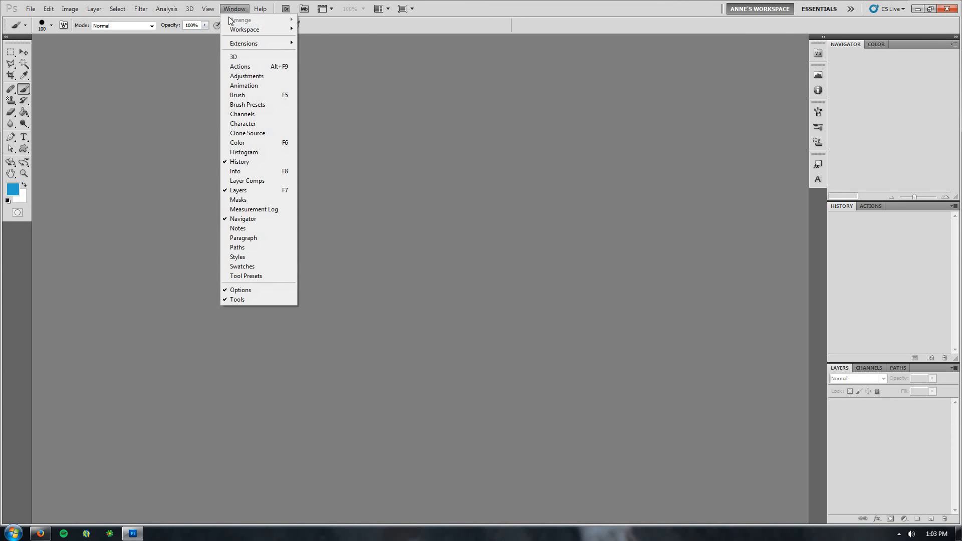
{"action": "mouse_move", "coordinate": [234, 31]}
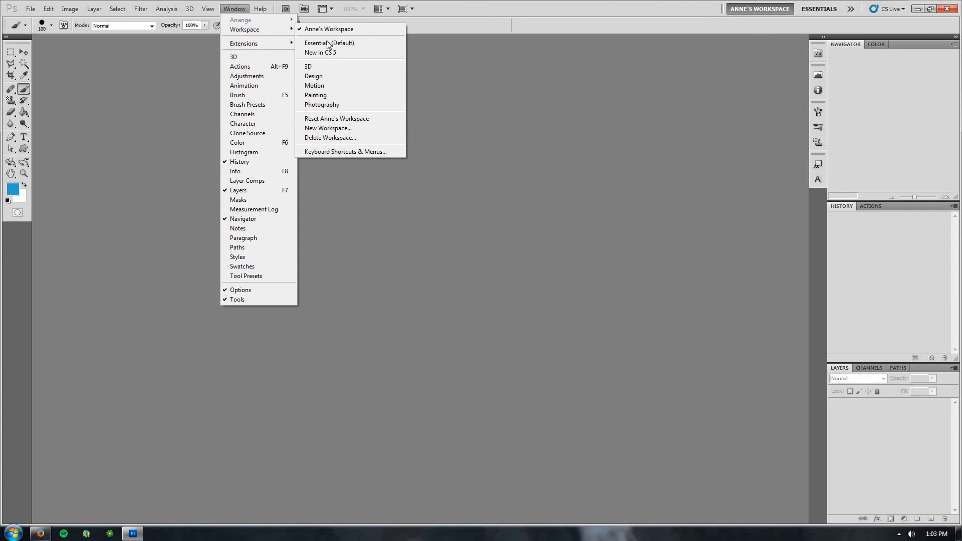
{"action": "left_click", "coordinate": [323, 132]}
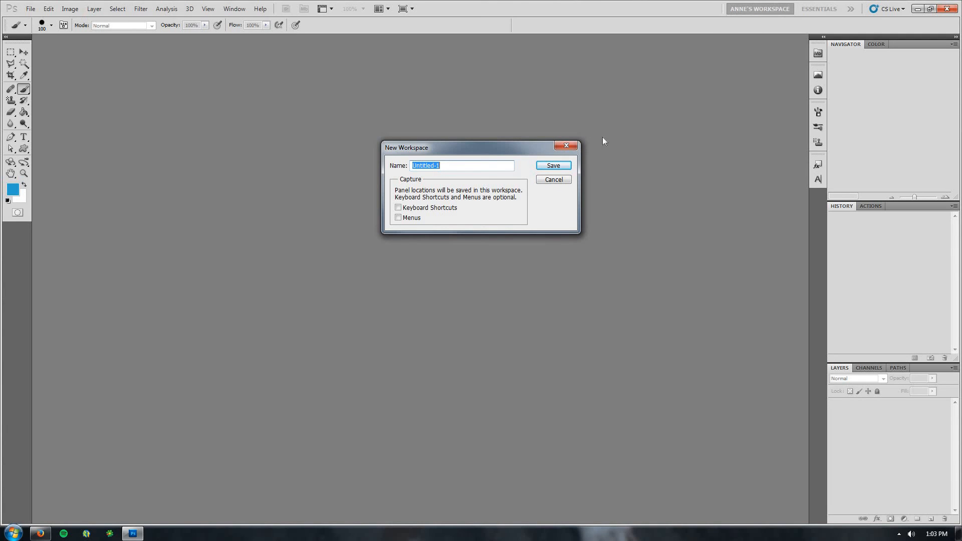
{"action": "left_click", "coordinate": [555, 181]}
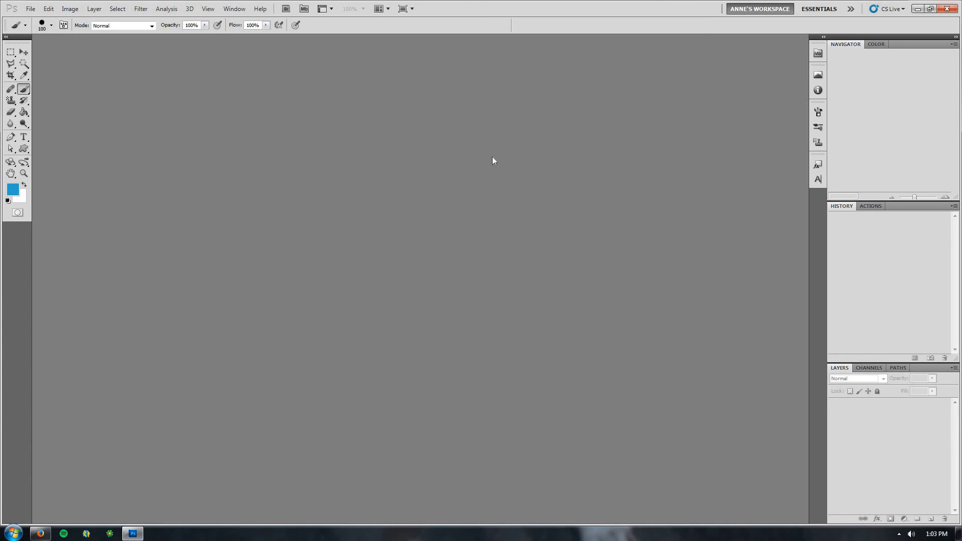
Expand the docked Character, Brush and Mini Bridge icon panels one at a time, then collapse them again
{"action": "left_click", "coordinate": [234, 9]}
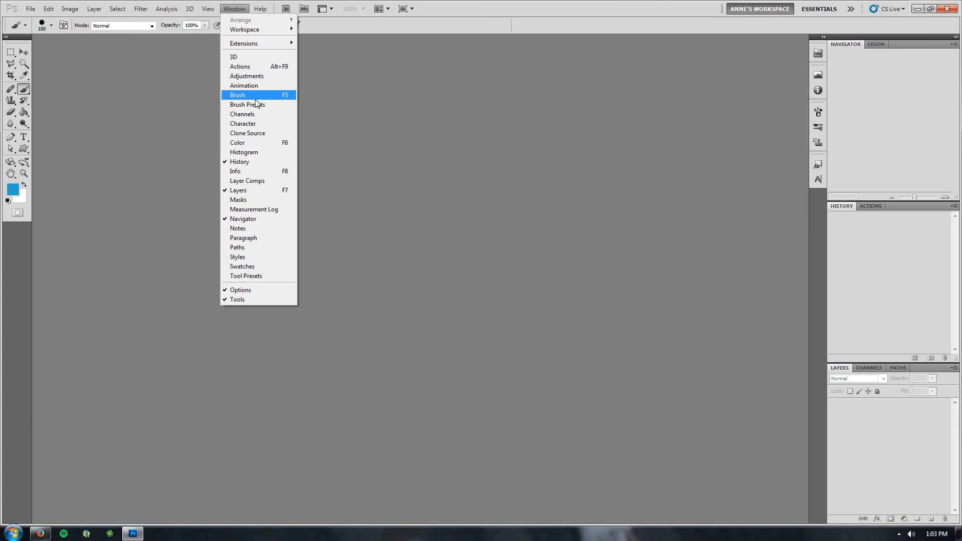
{"action": "left_click", "coordinate": [539, 25]}
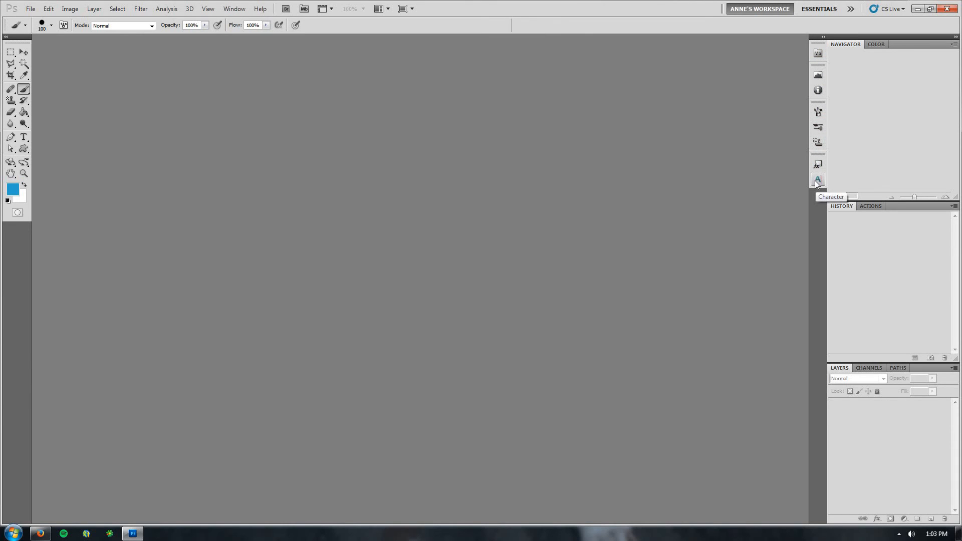
{"action": "left_click", "coordinate": [818, 183]}
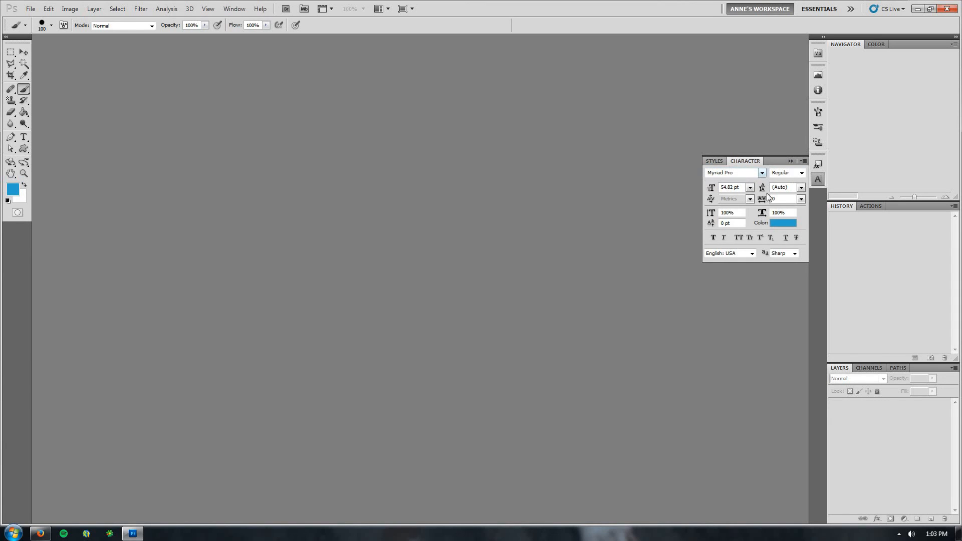
{"action": "left_click", "coordinate": [818, 113]}
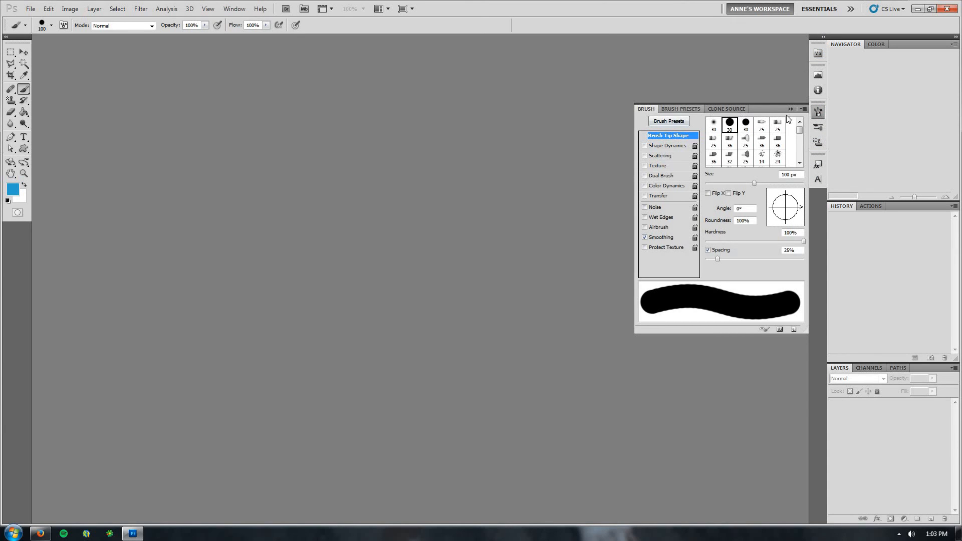
{"action": "left_click", "coordinate": [817, 54]}
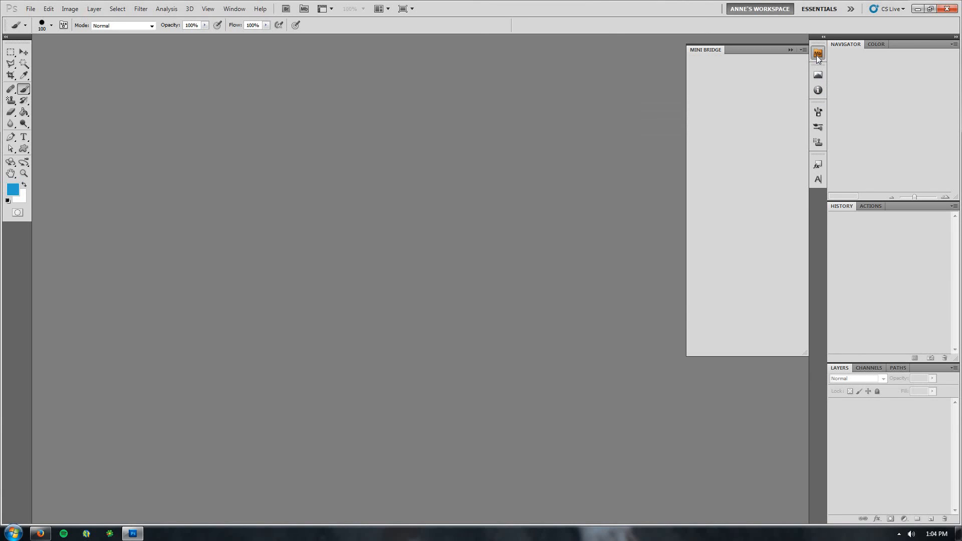
{"action": "left_click", "coordinate": [816, 131]}
{"action": "left_click", "coordinate": [817, 179]}
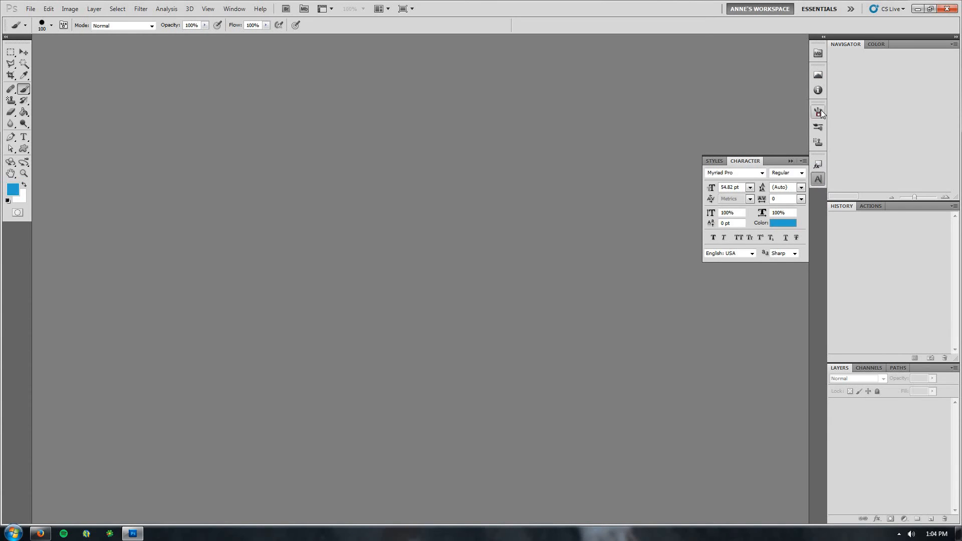
{"action": "left_click", "coordinate": [819, 180]}
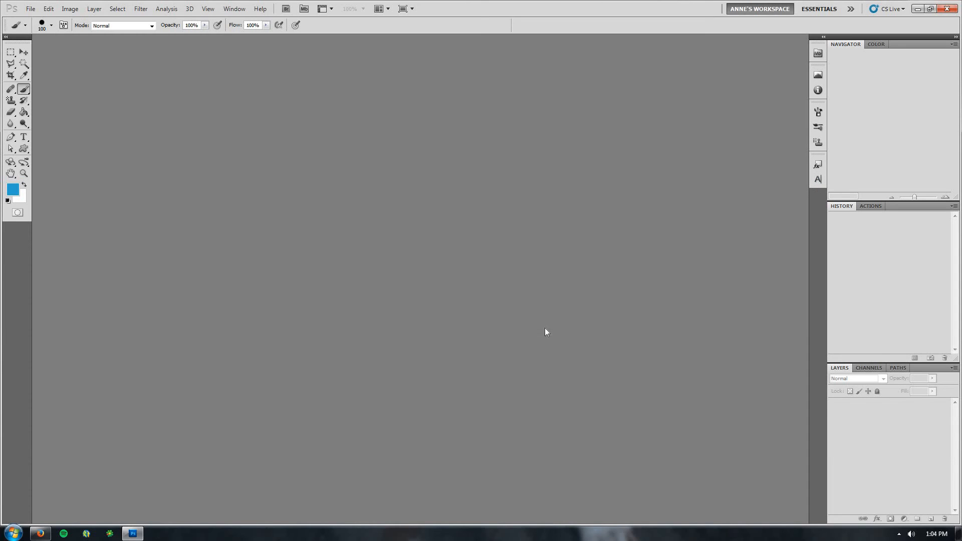